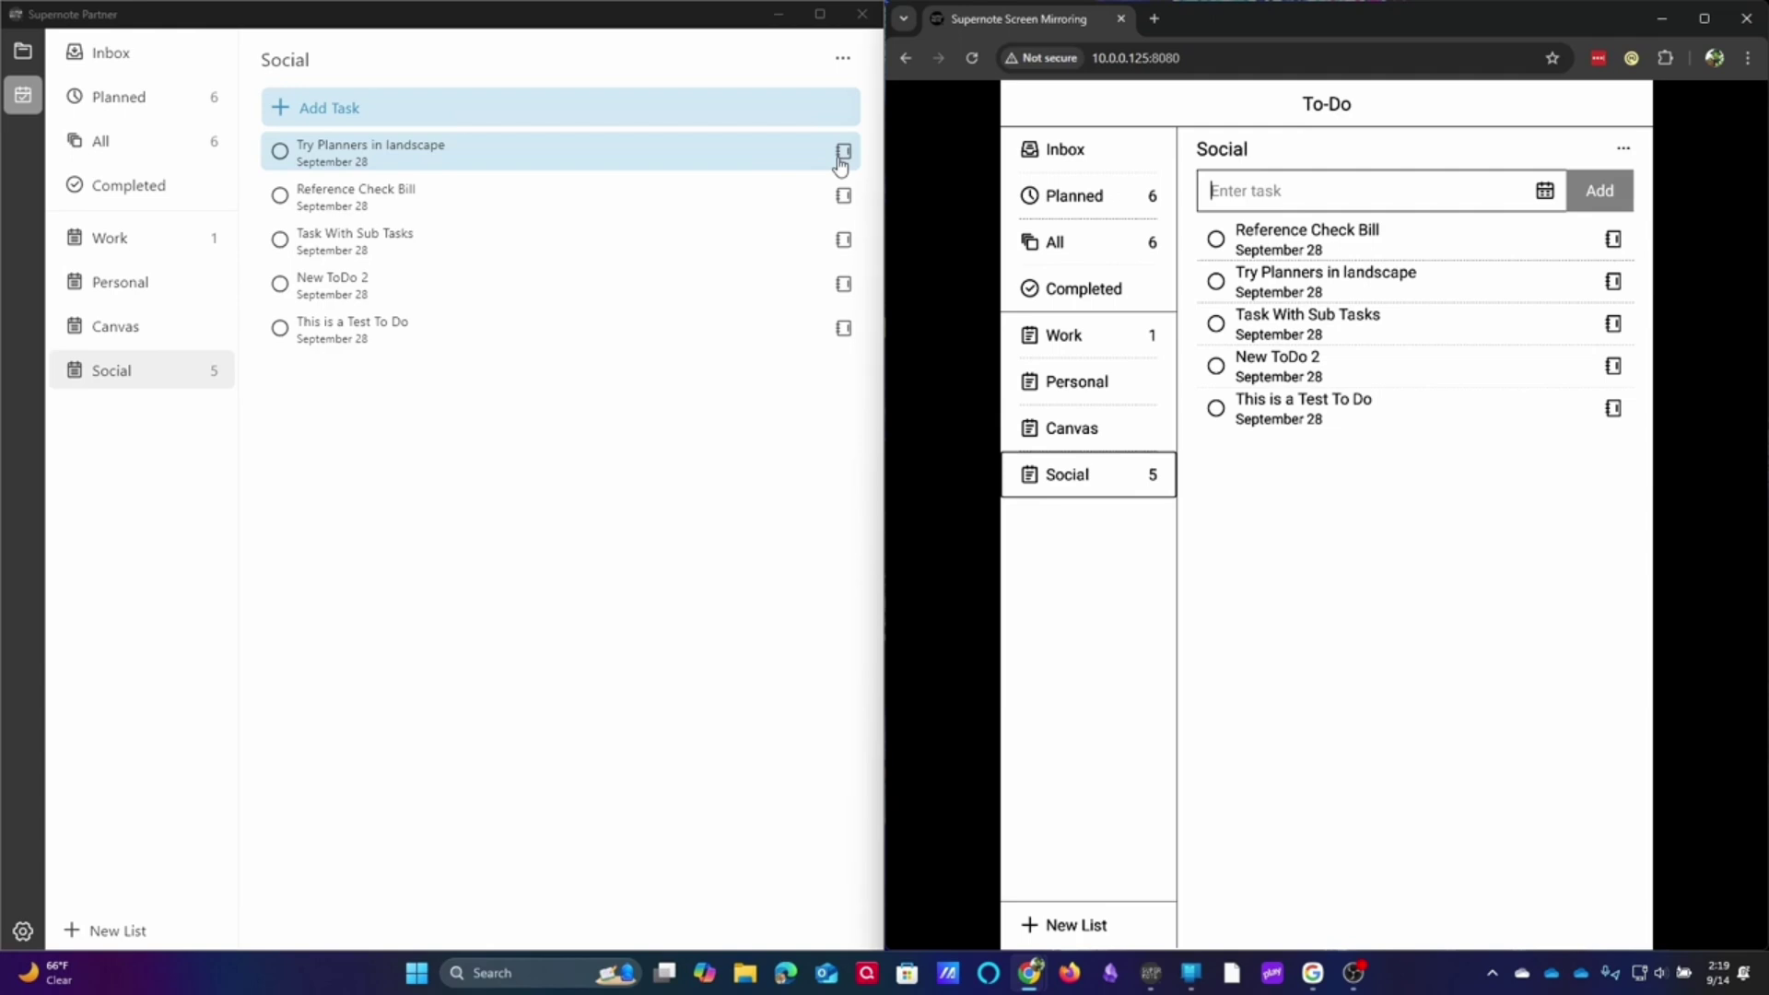
Step: Preview the Try Planners planner page, then open the notebook linked to Task With Sub Tasks
click(842, 152)
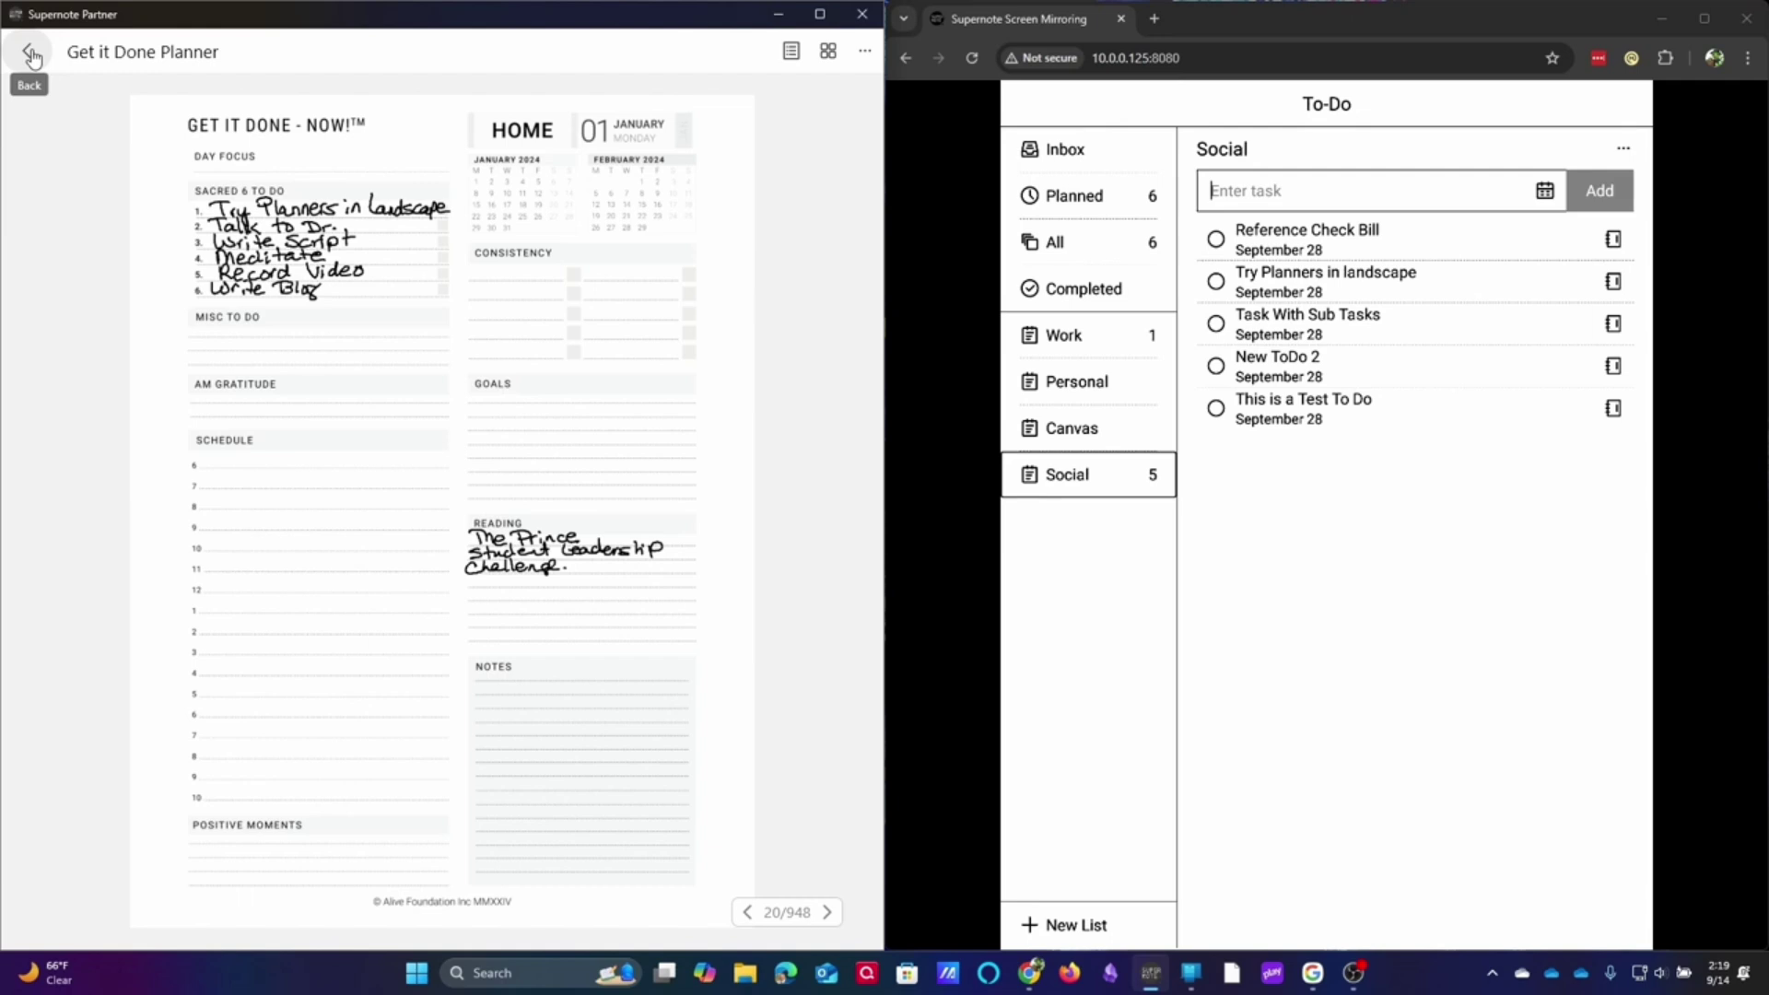
click(31, 57)
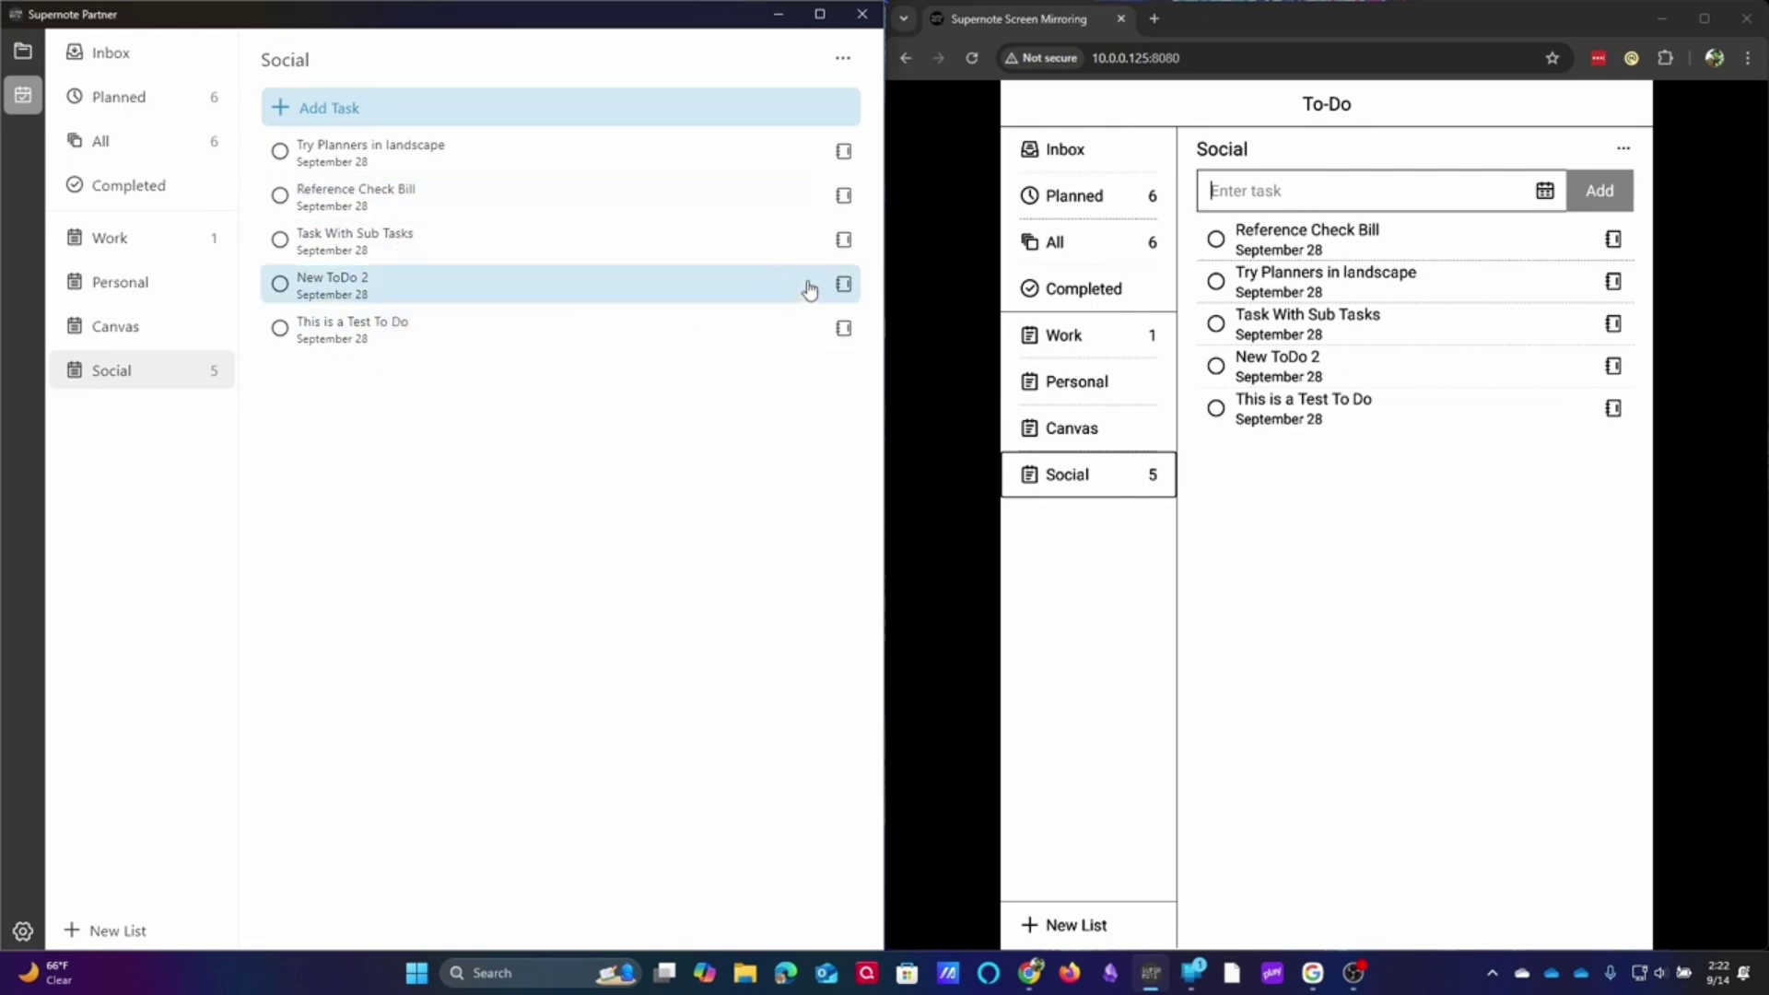
click(844, 241)
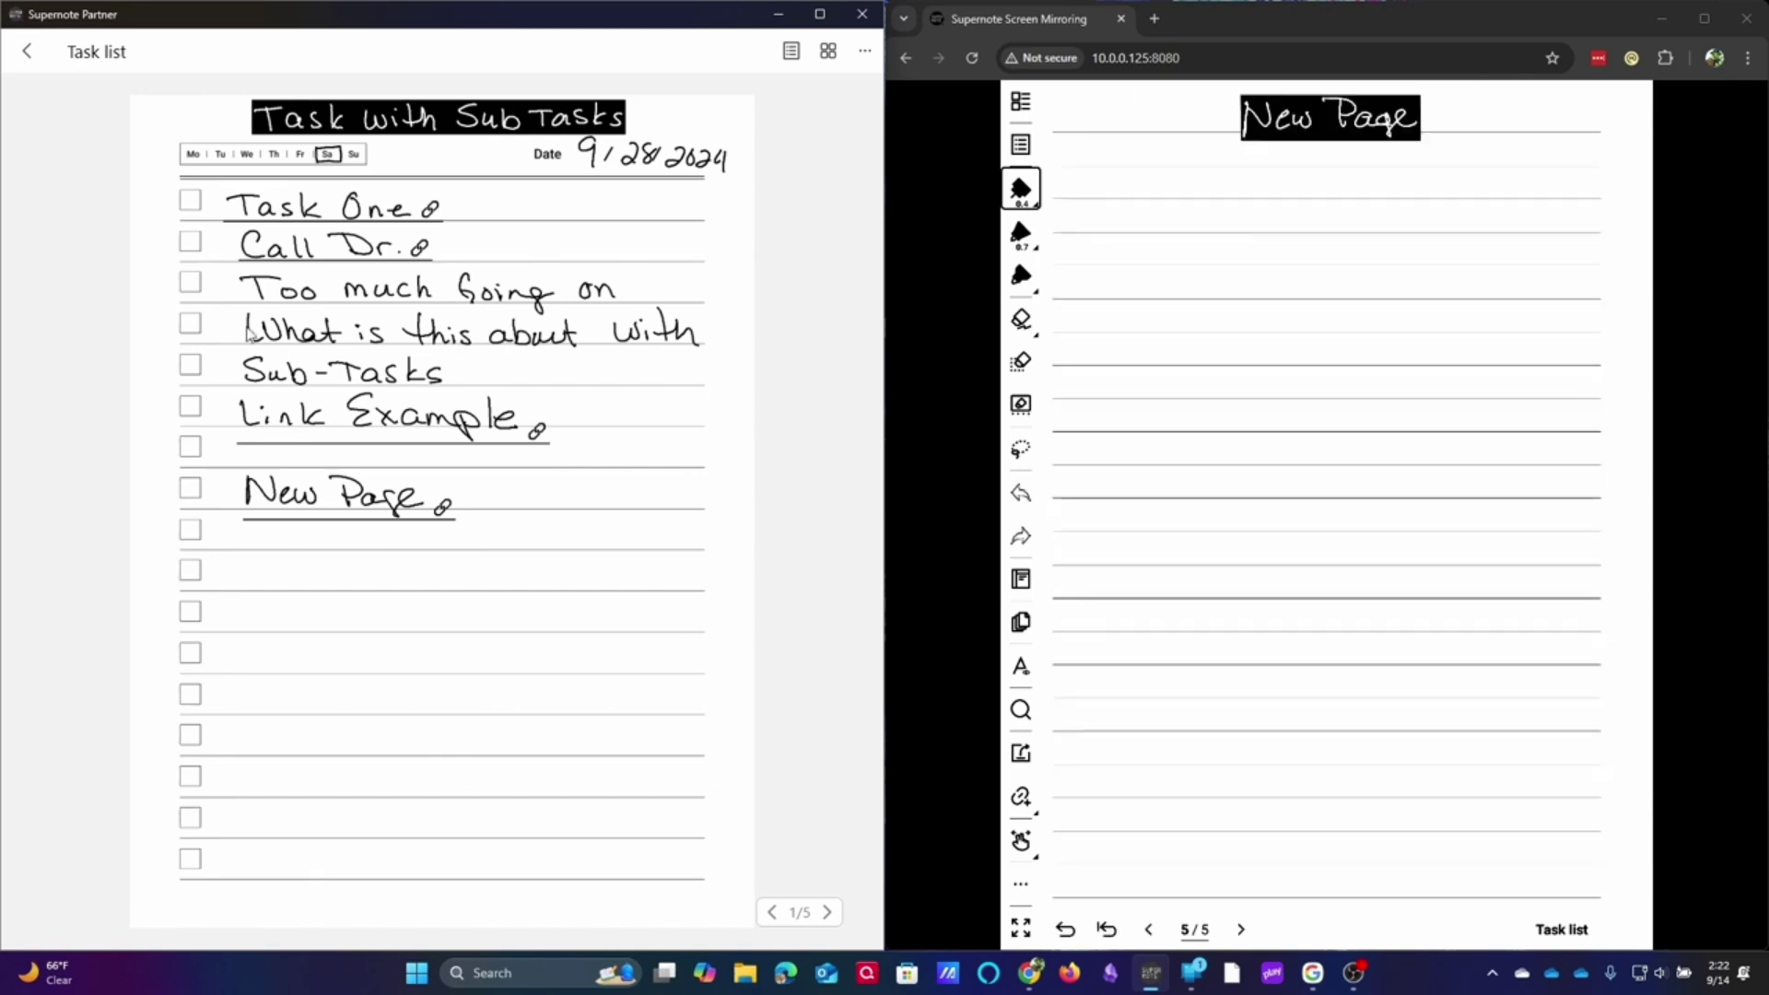
mouse_move(1146, 237)
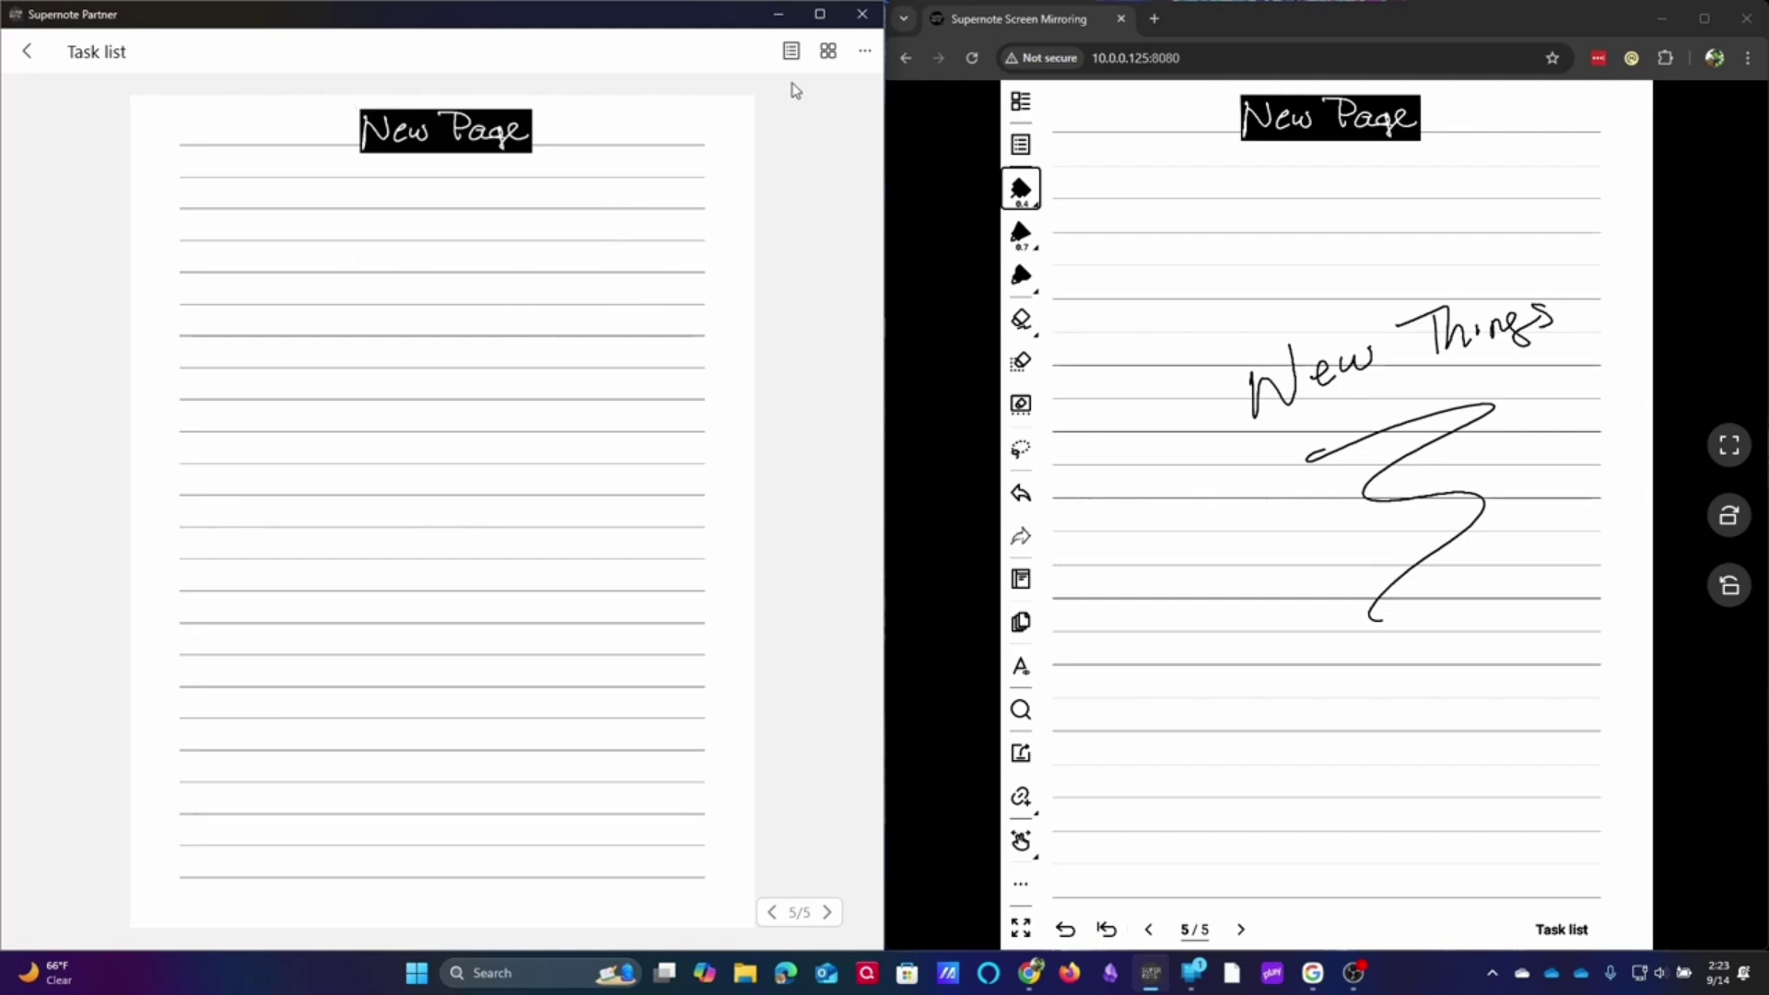
Step: Browse page thumbnails, then open the headings panel on its Keywords tab, showing Task One on page 3
click(828, 52)
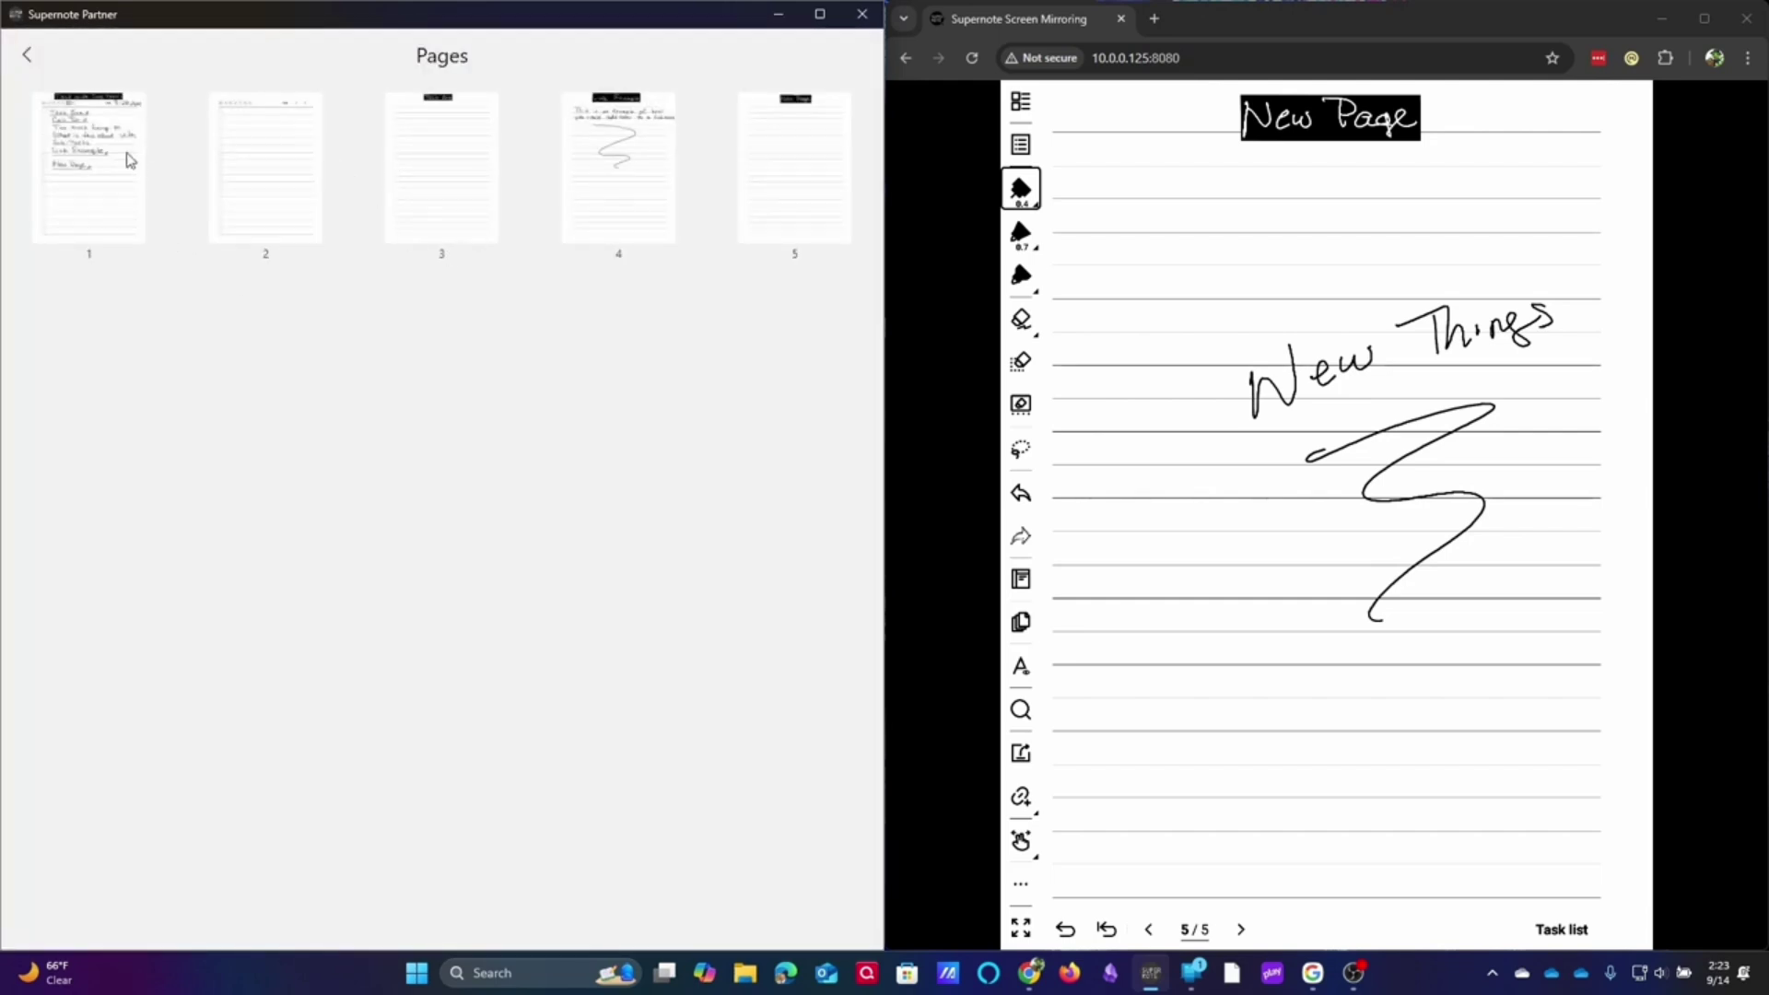
click(28, 57)
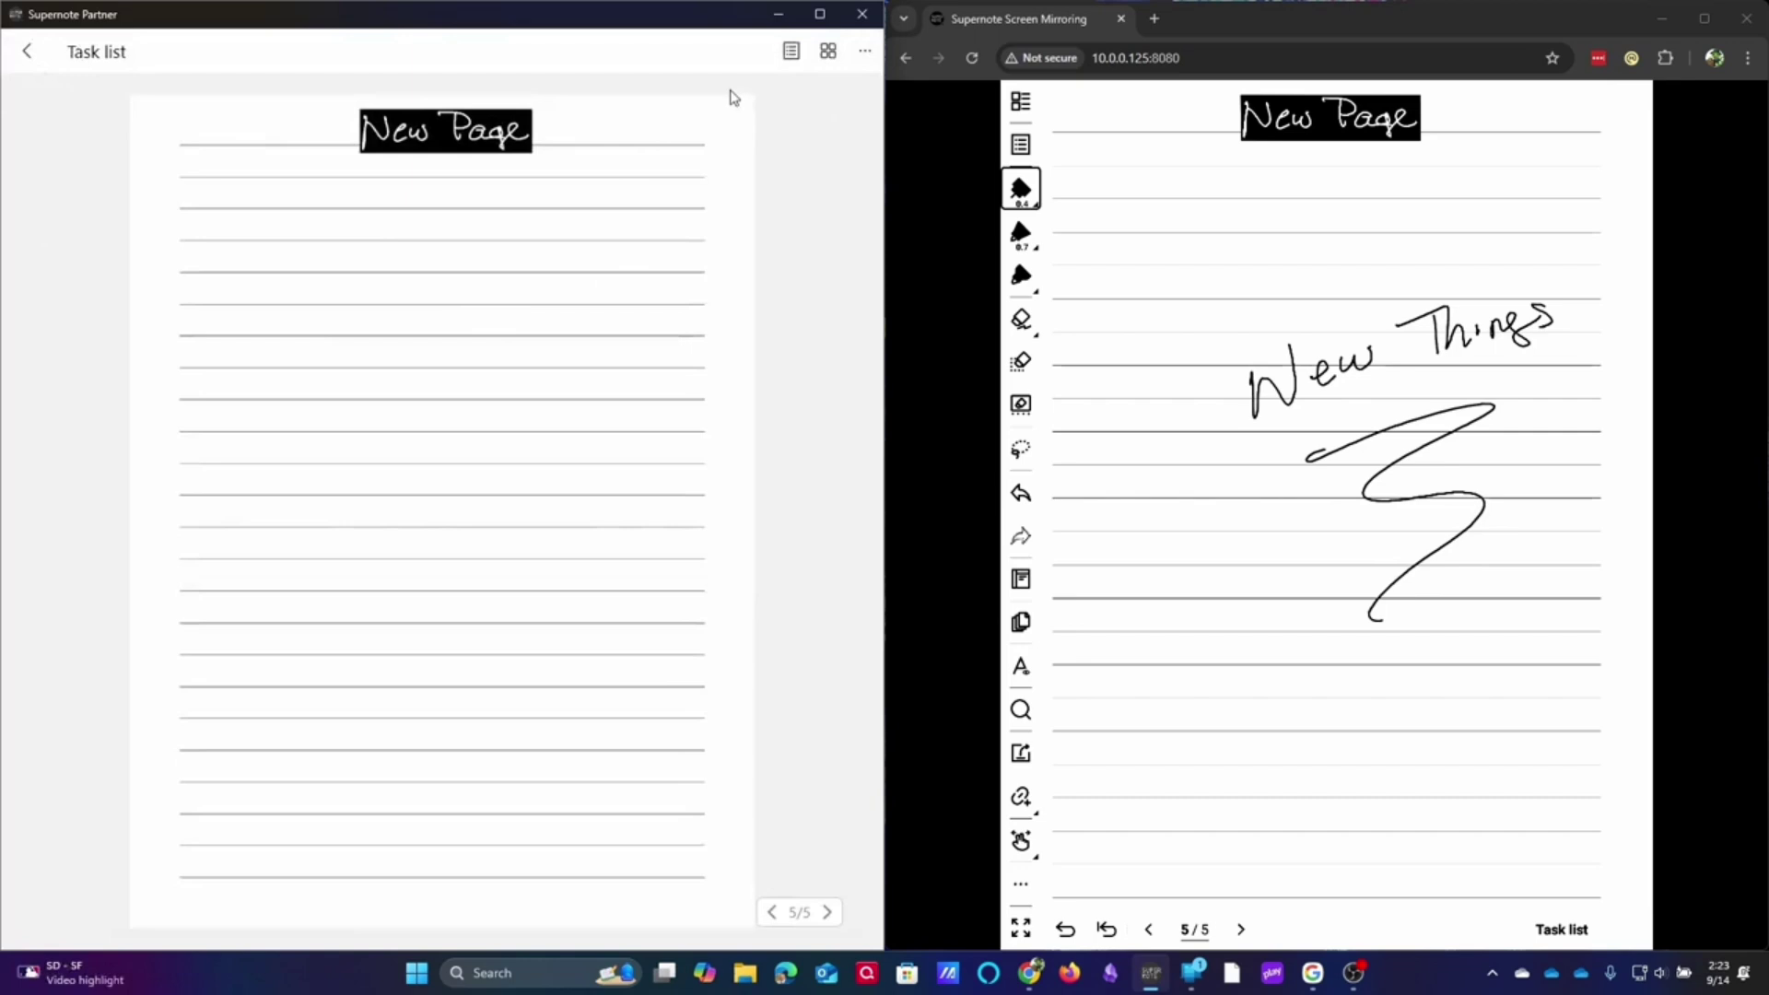
click(862, 56)
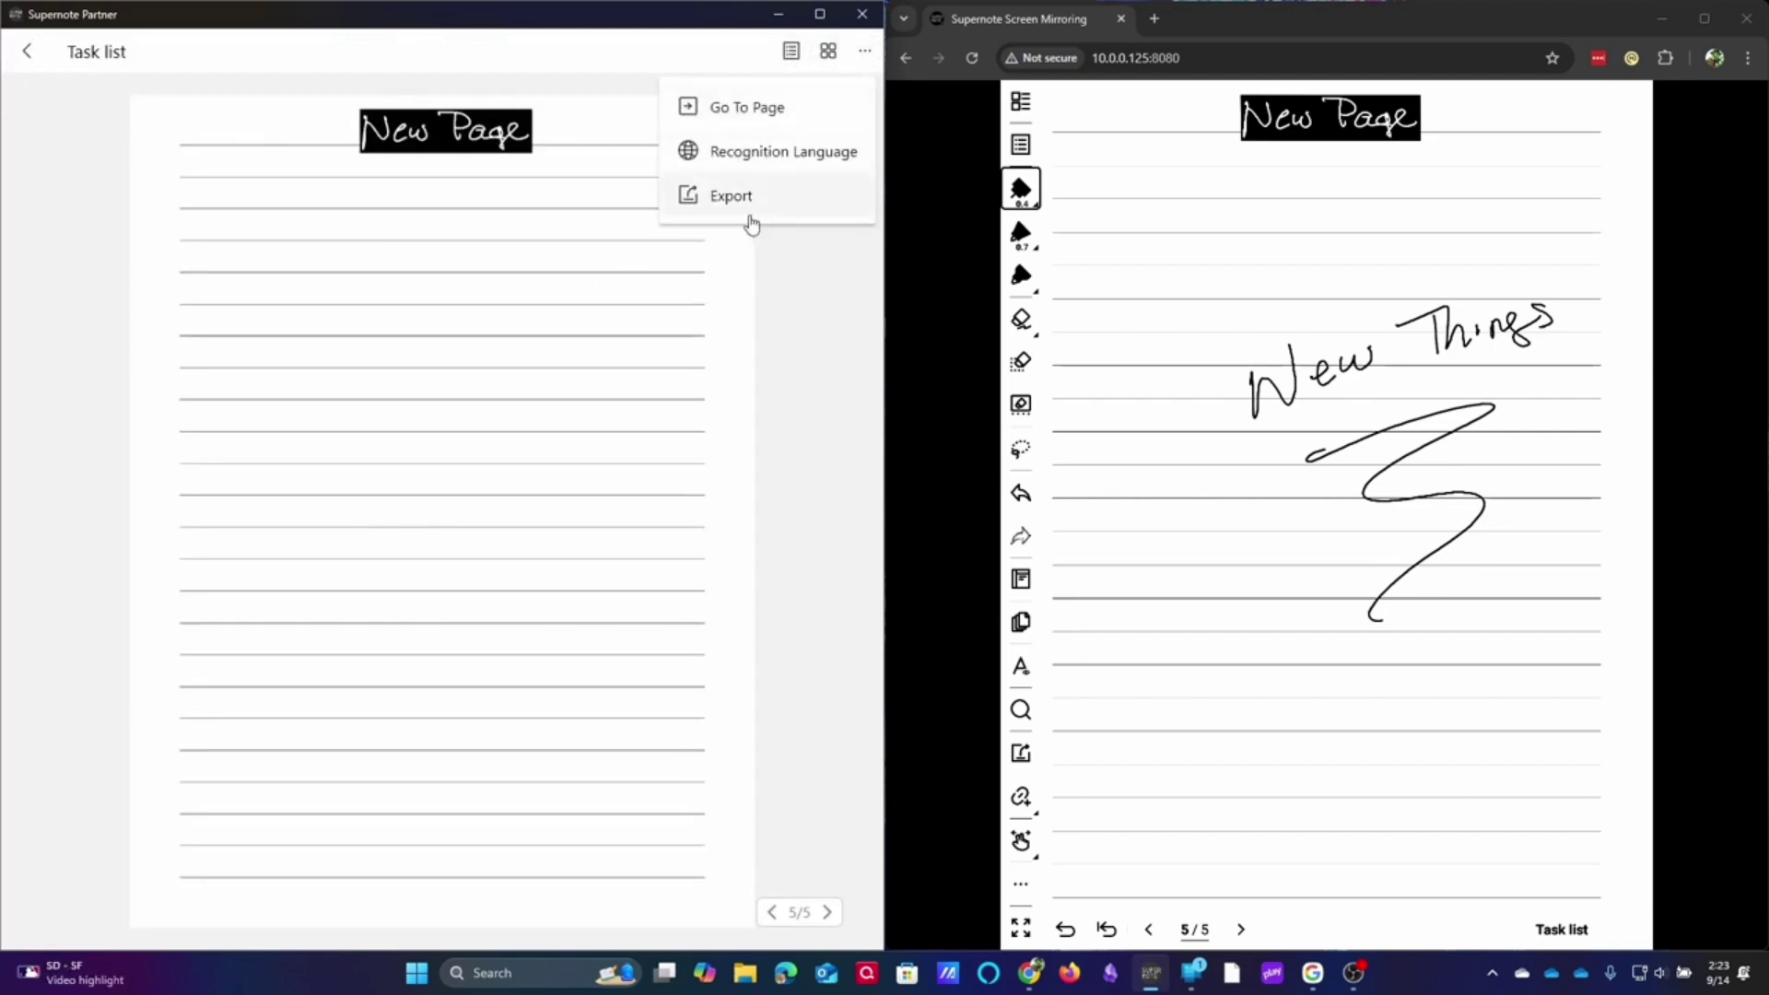
click(721, 59)
click(791, 51)
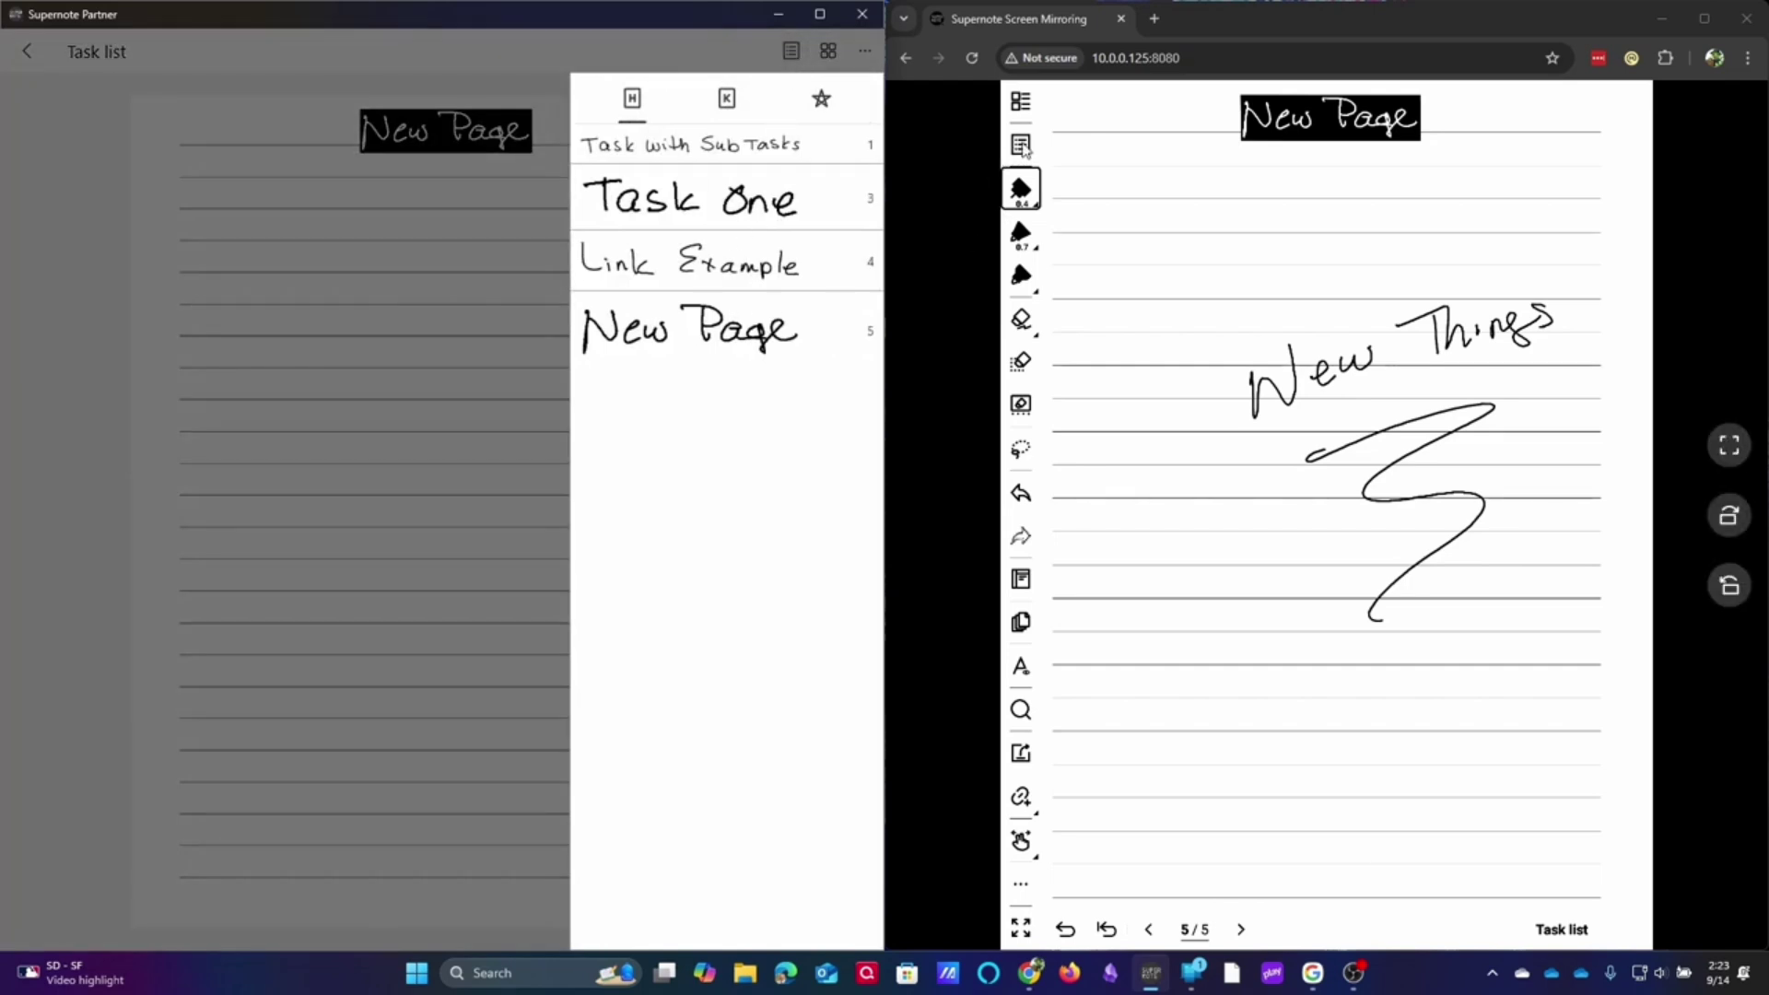
click(1021, 145)
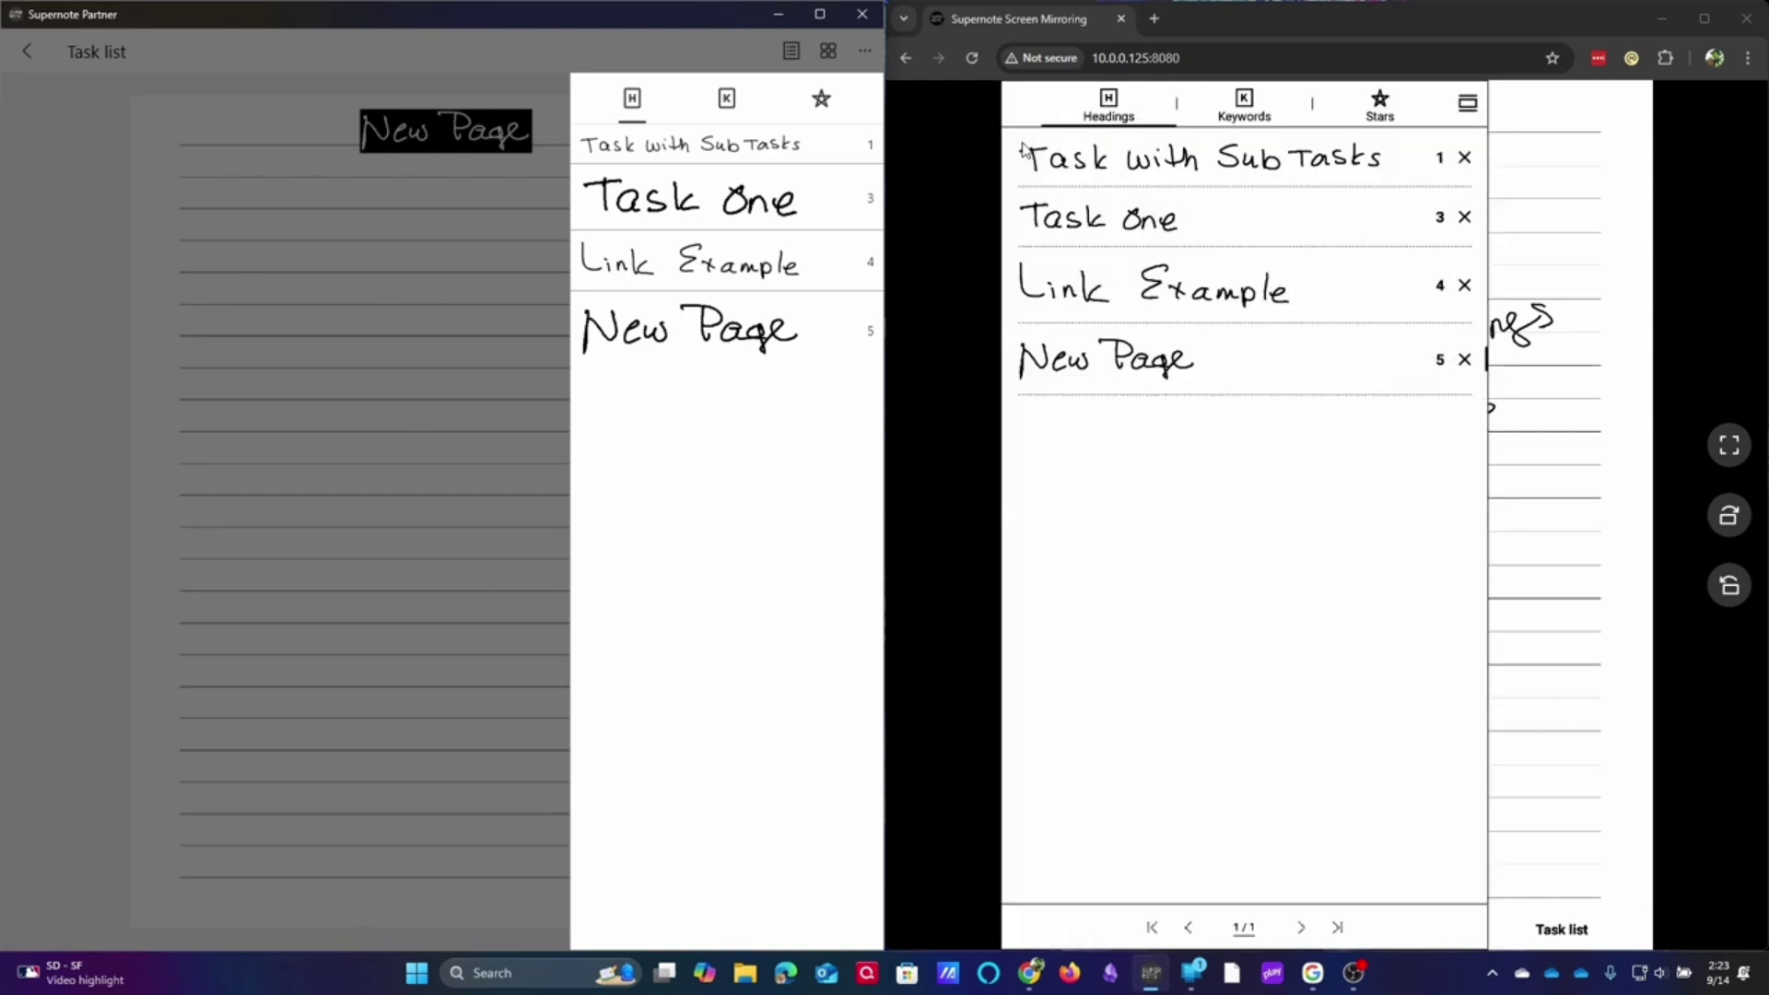
click(725, 100)
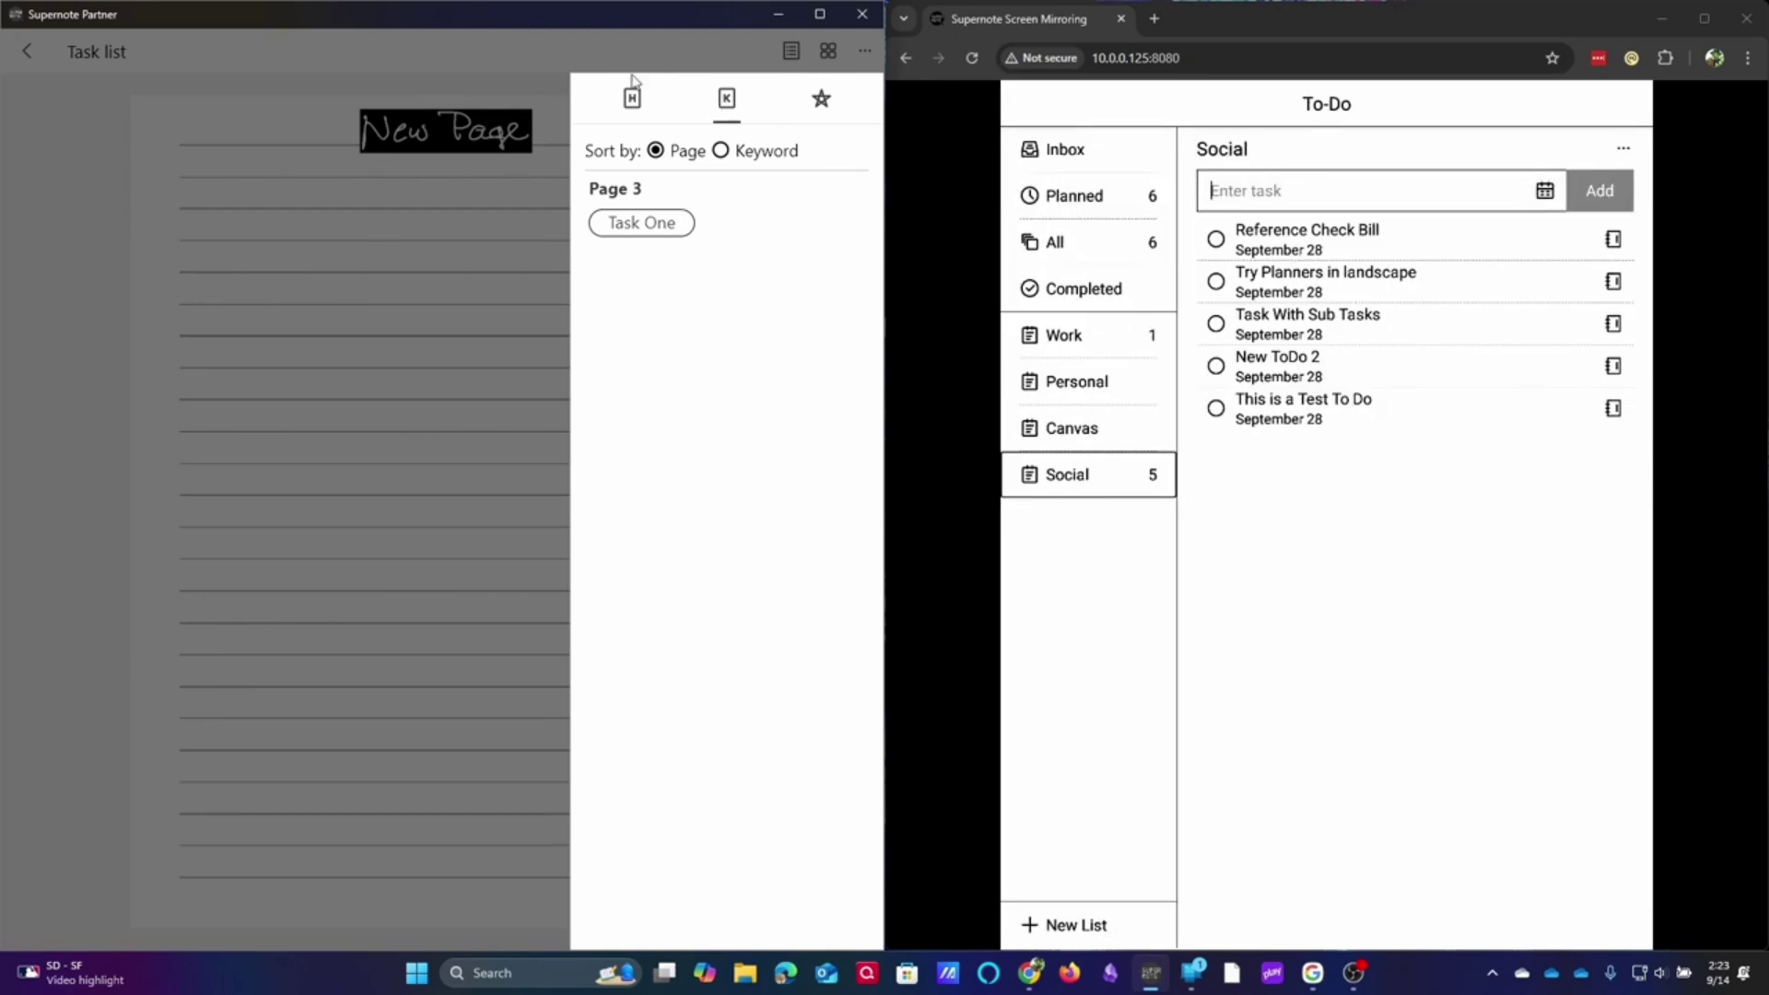
Step: Close the keywords panel, return to the Social list, and view This is a Test To Do's actions
click(269, 212)
click(41, 61)
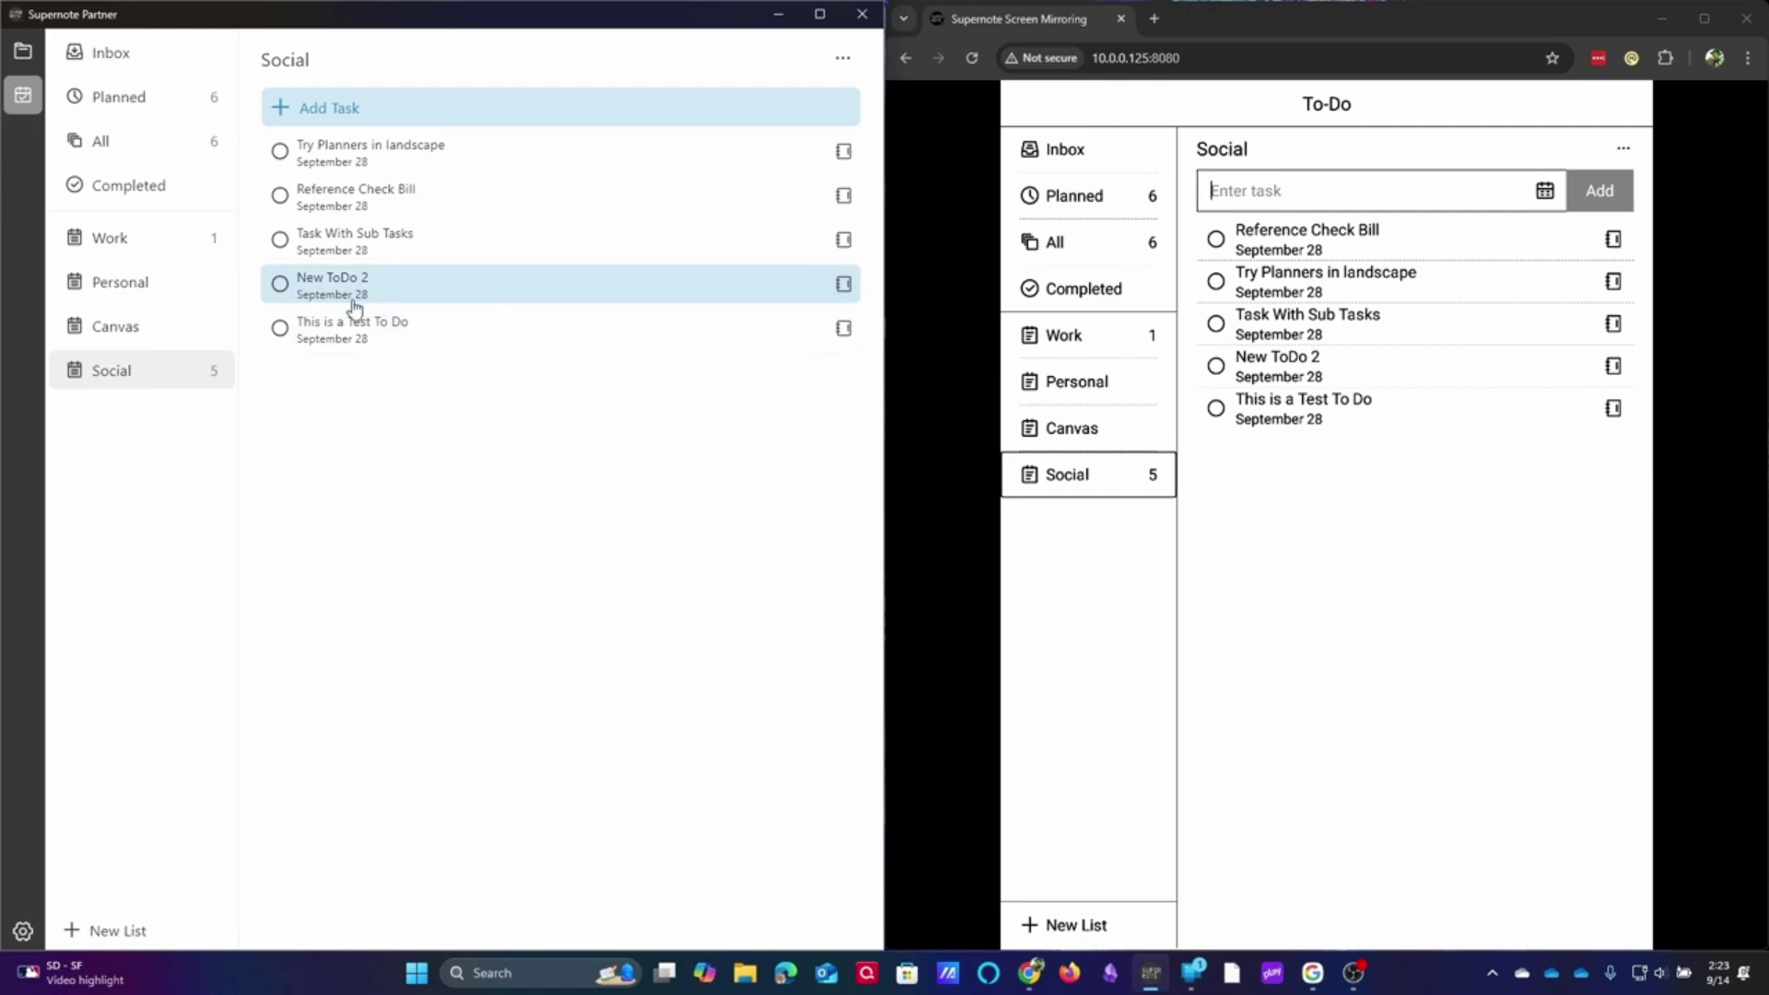
right_click(400, 332)
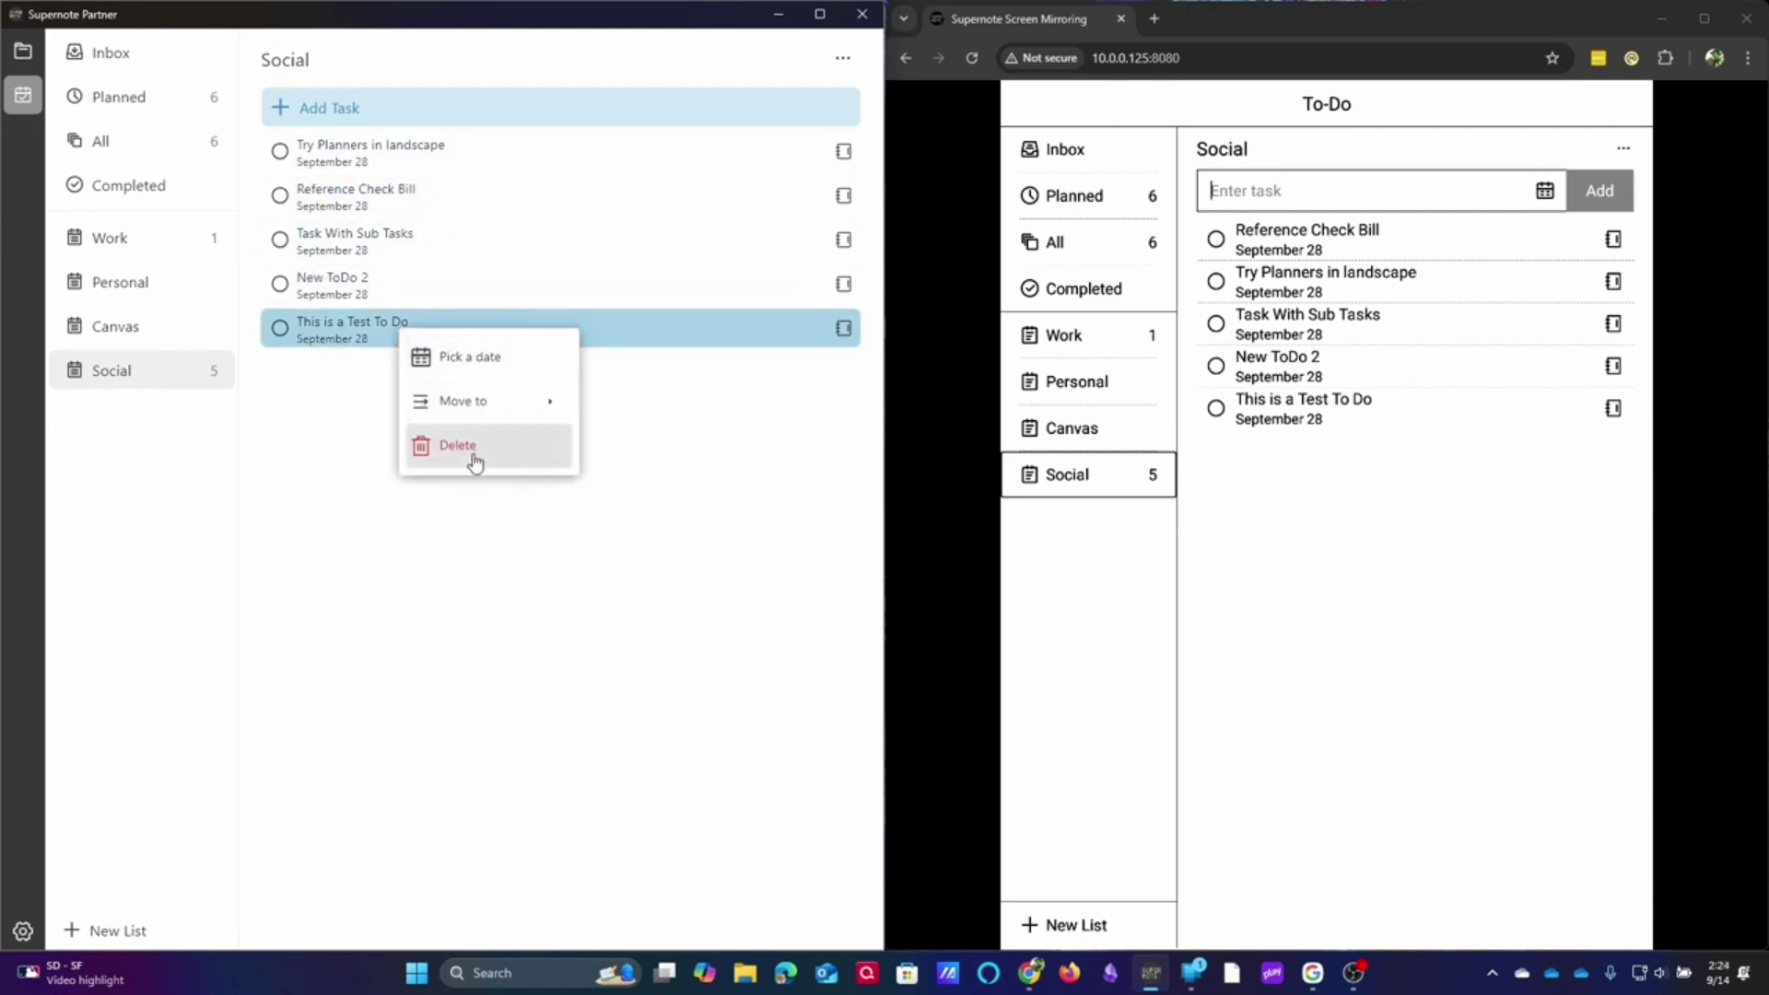
mouse_move(478, 411)
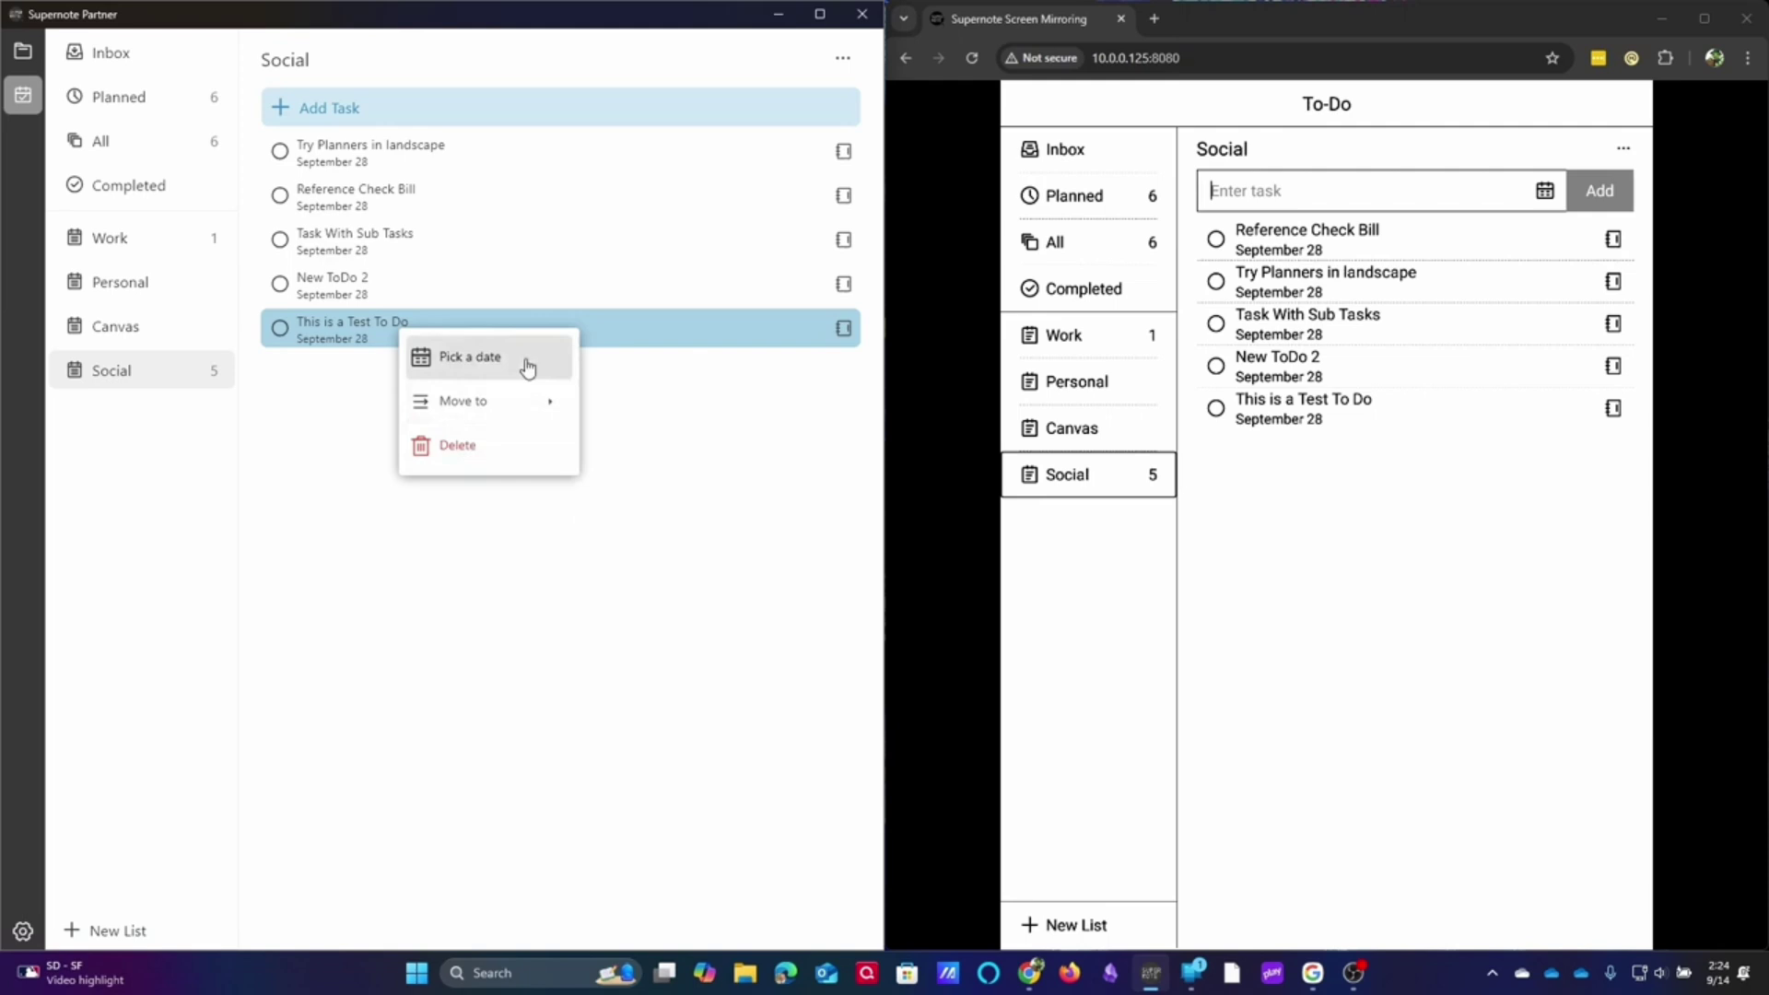
click(760, 419)
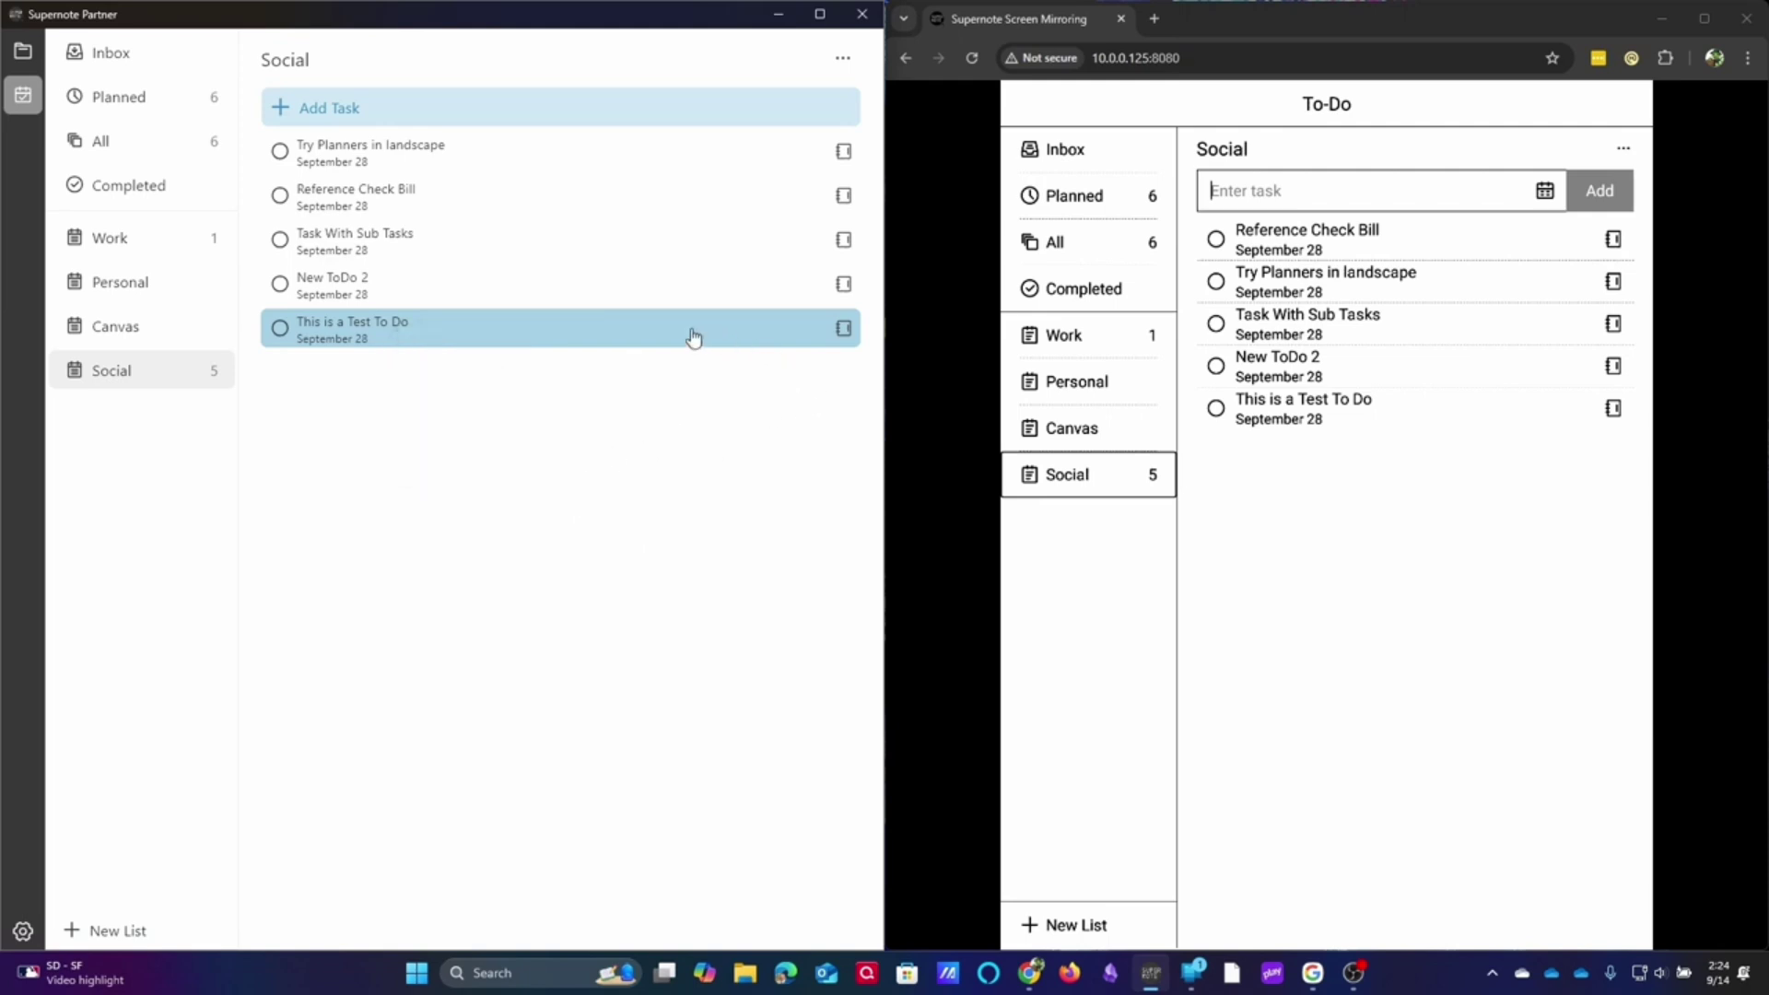
Step: View New ToDo 2's actions, then open the Task list notebook linked to Task With Sub Tasks
right_click(663, 276)
click(665, 259)
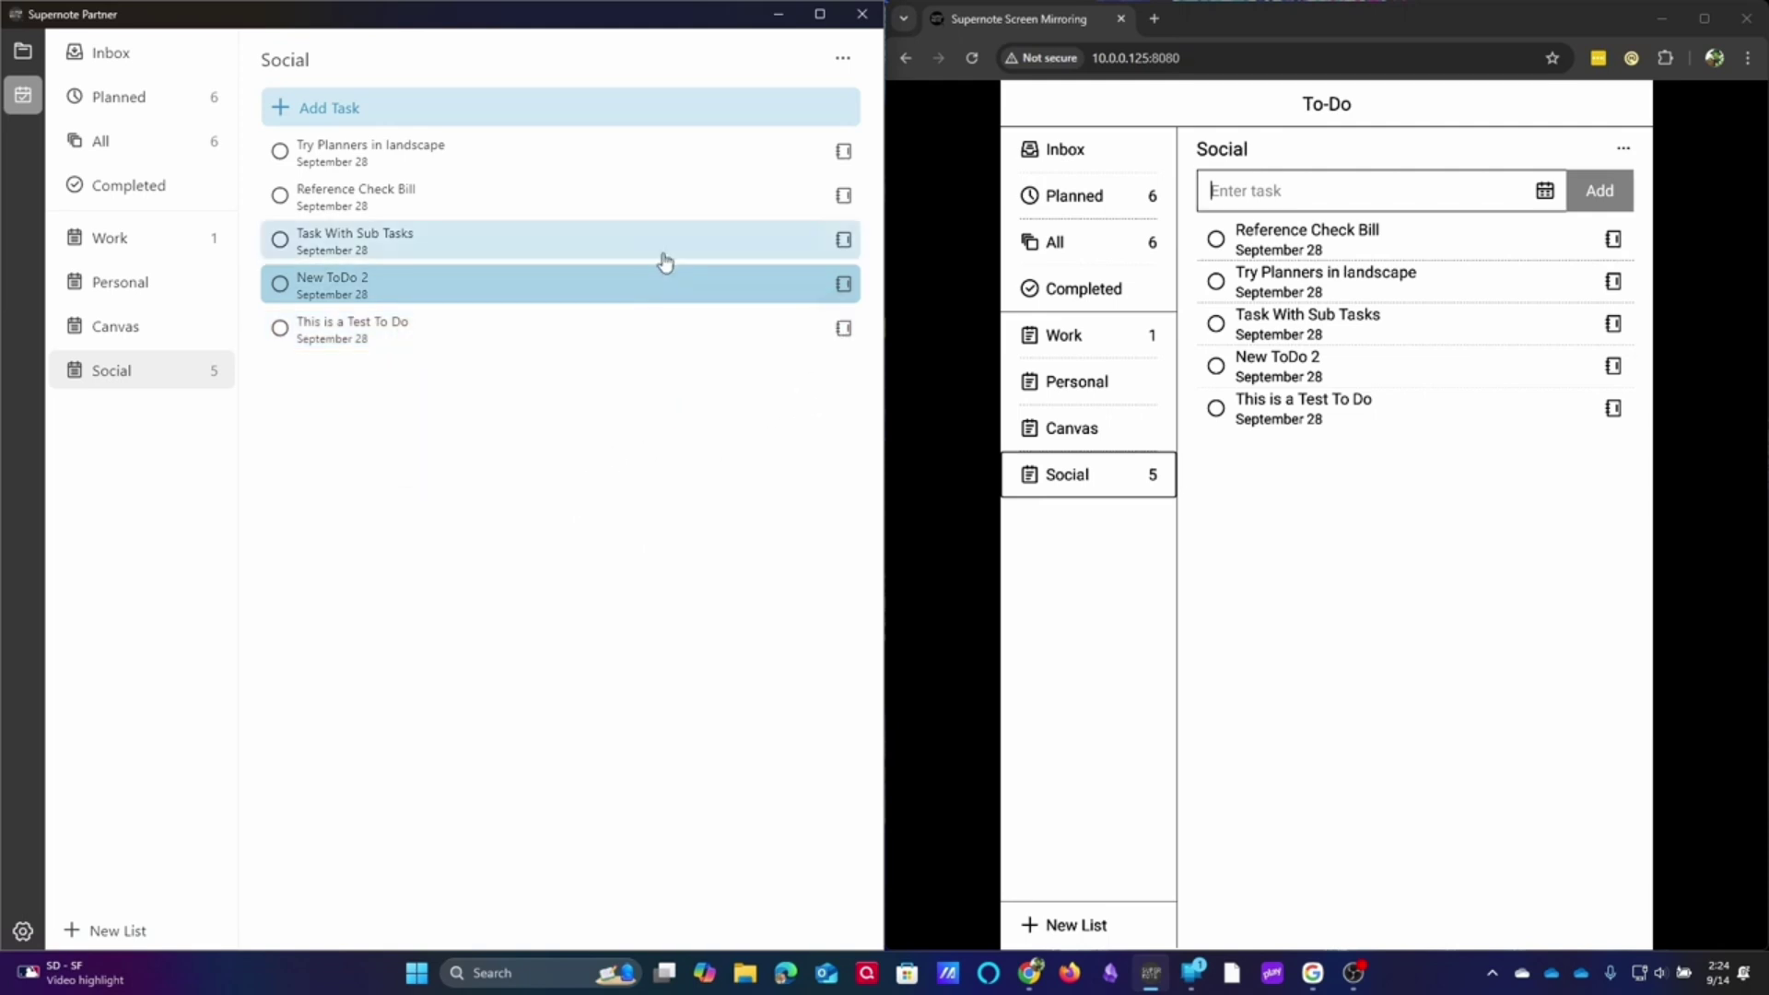
click(843, 239)
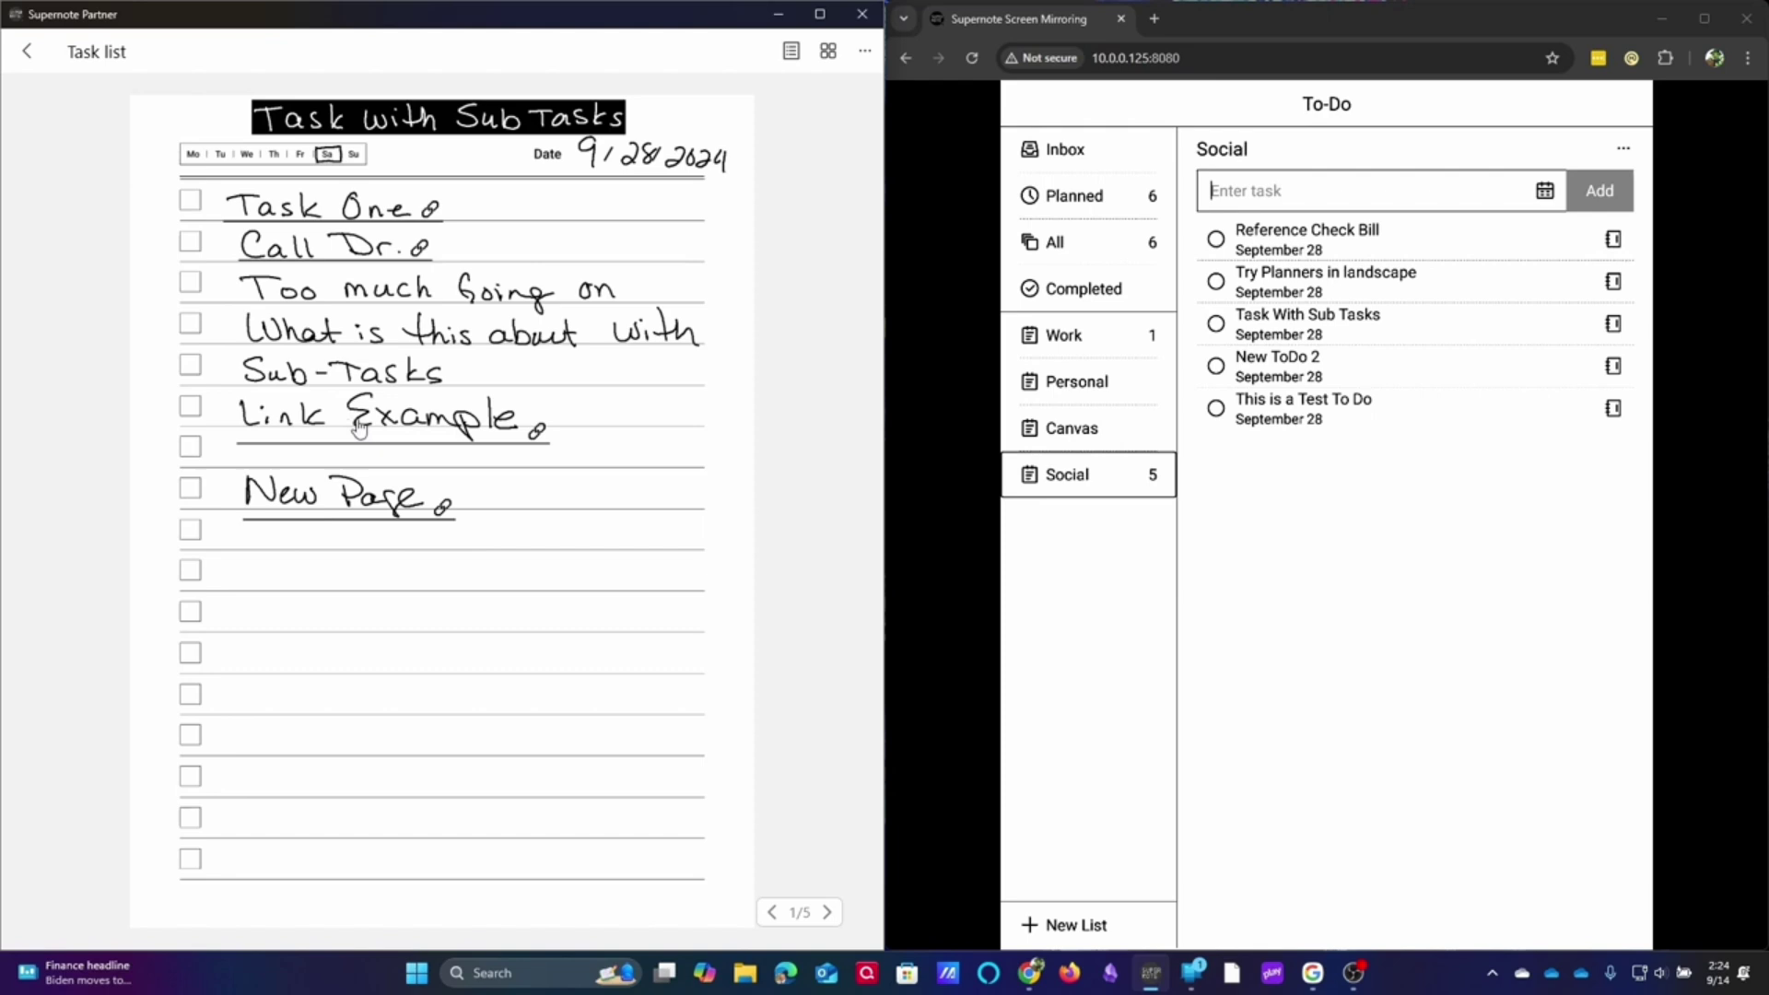
click(372, 508)
key(Escape)
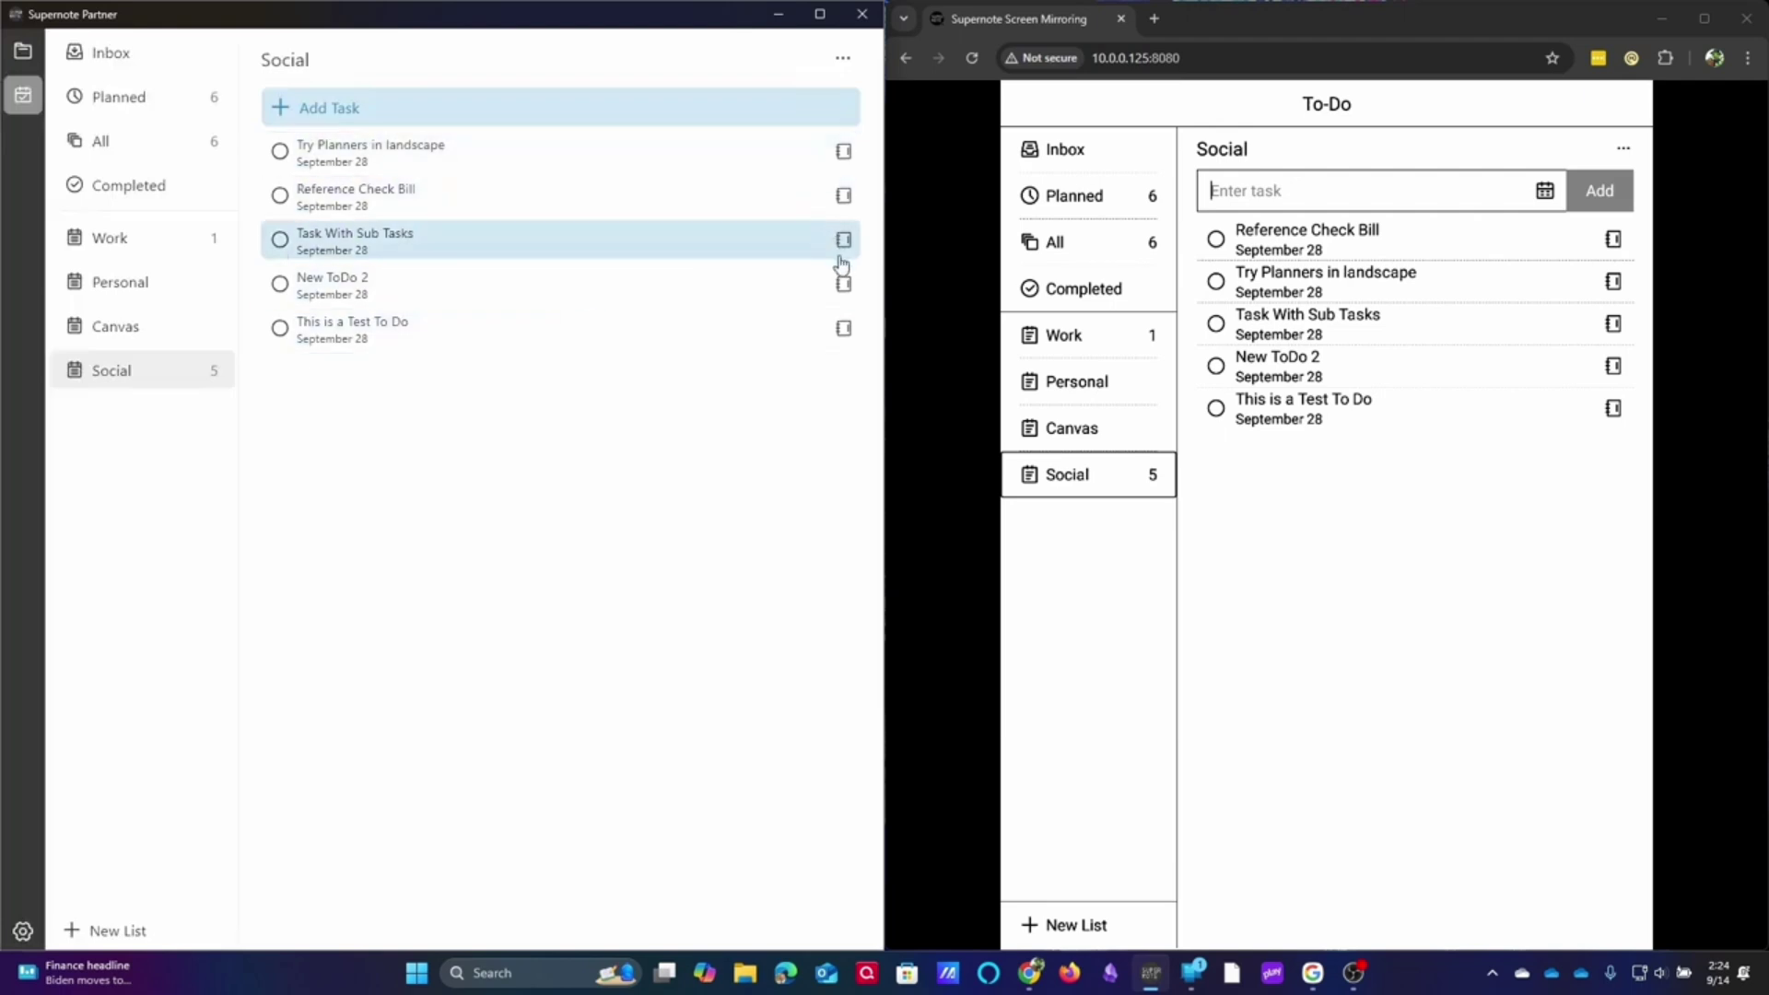
click(505, 255)
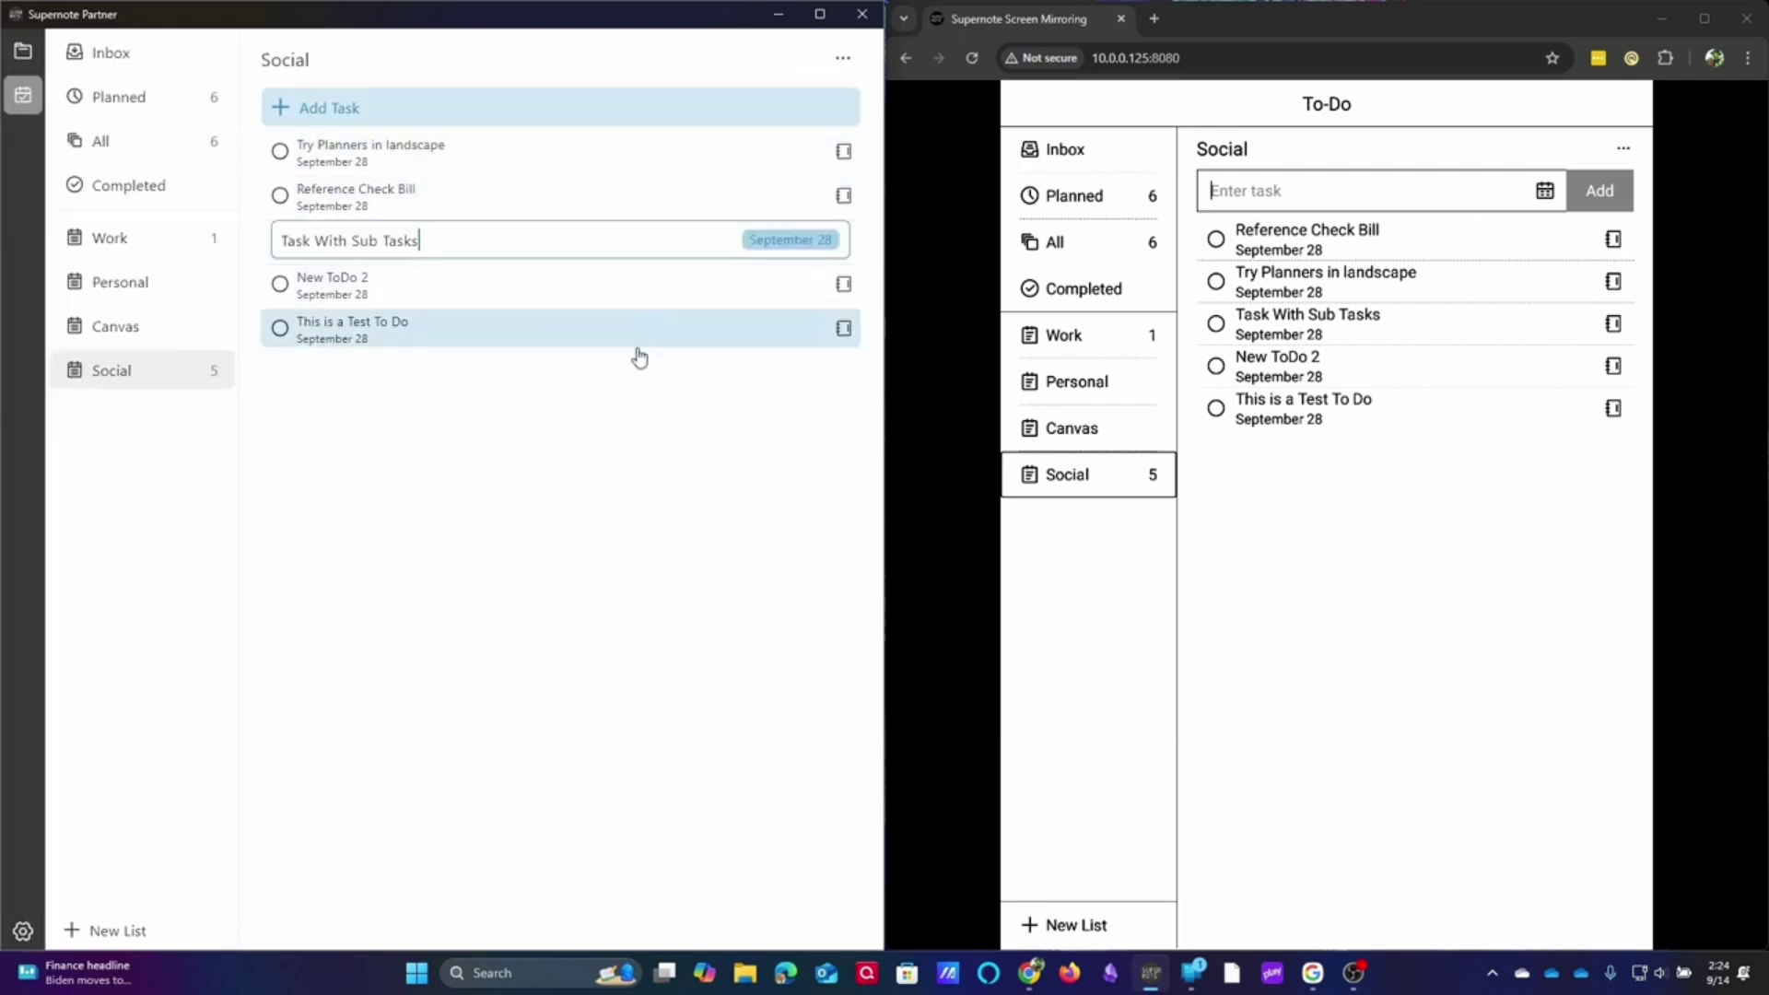
key(Escape)
click(843, 240)
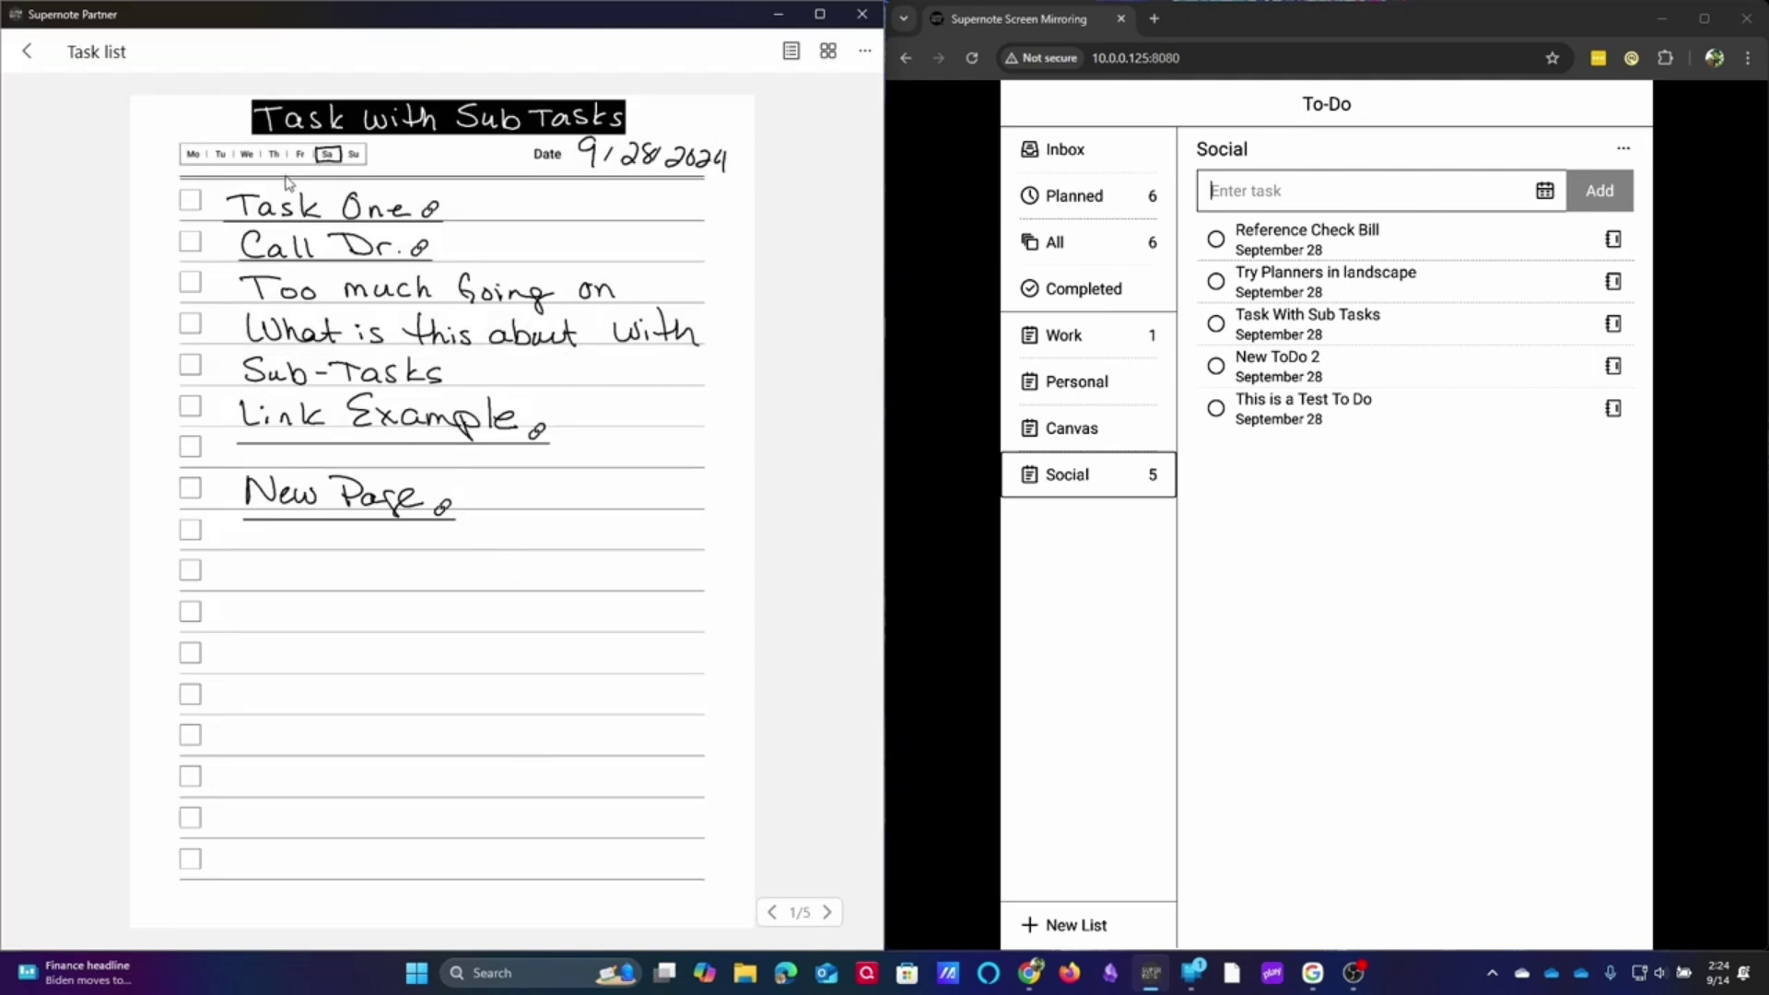
click(354, 214)
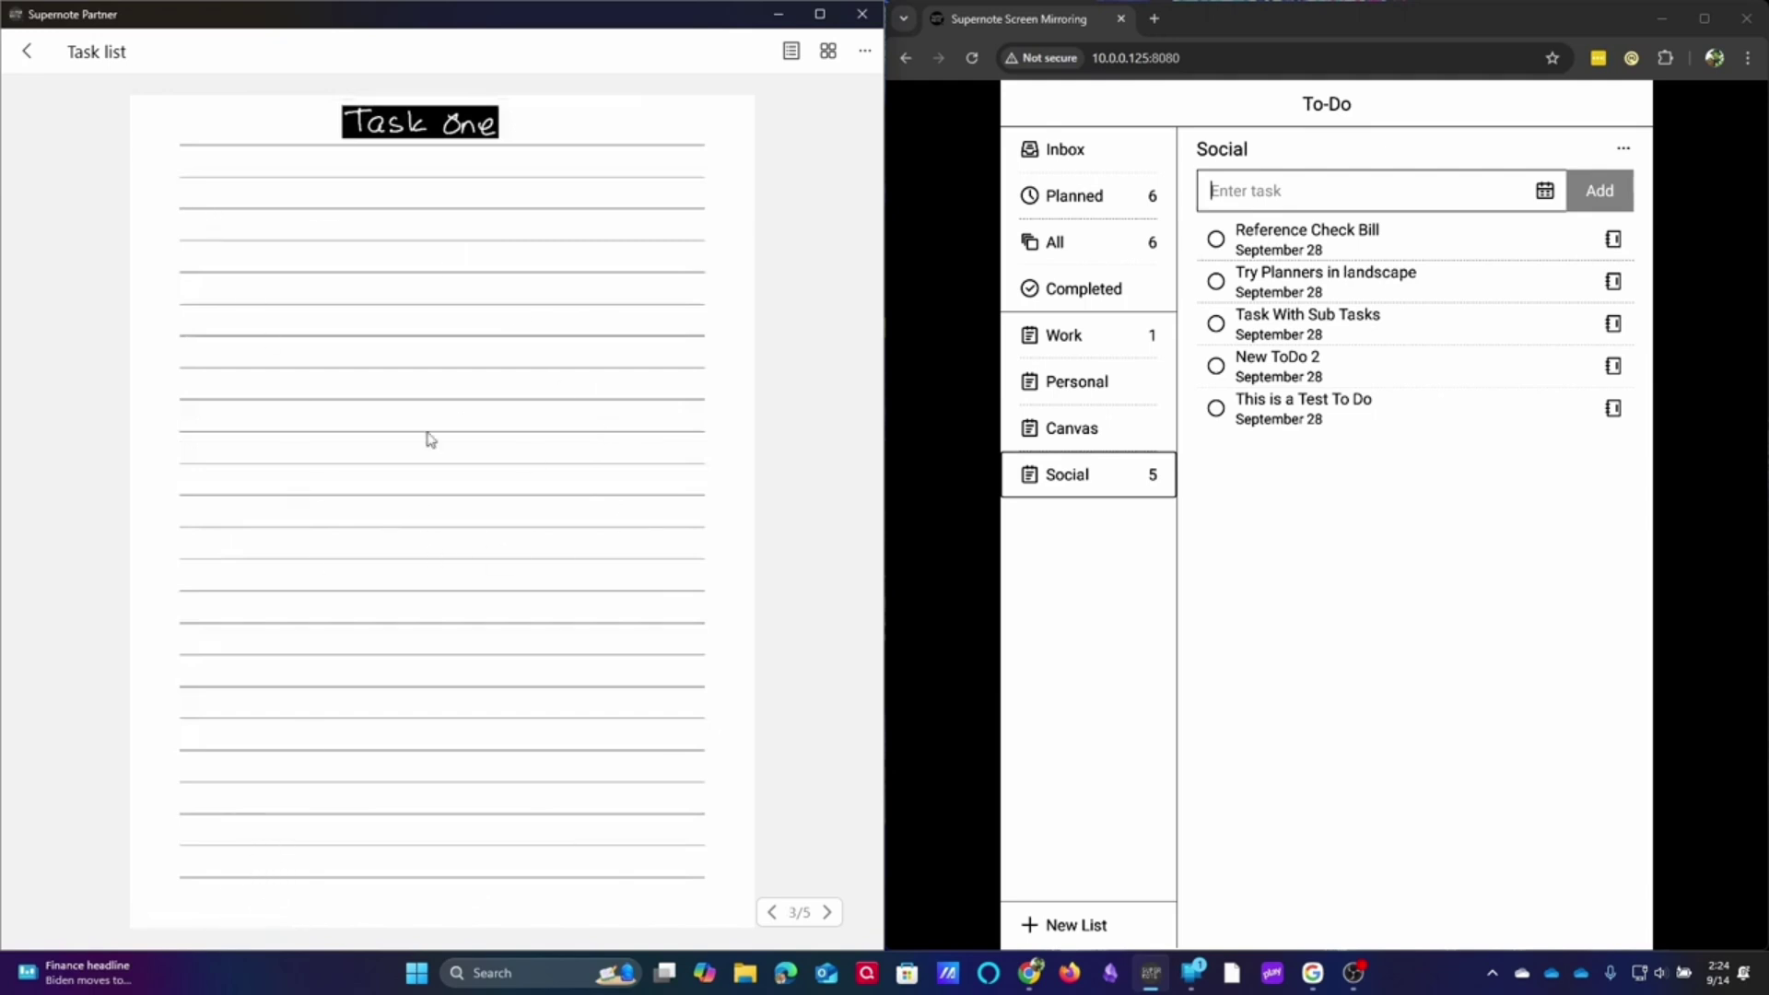
click(790, 51)
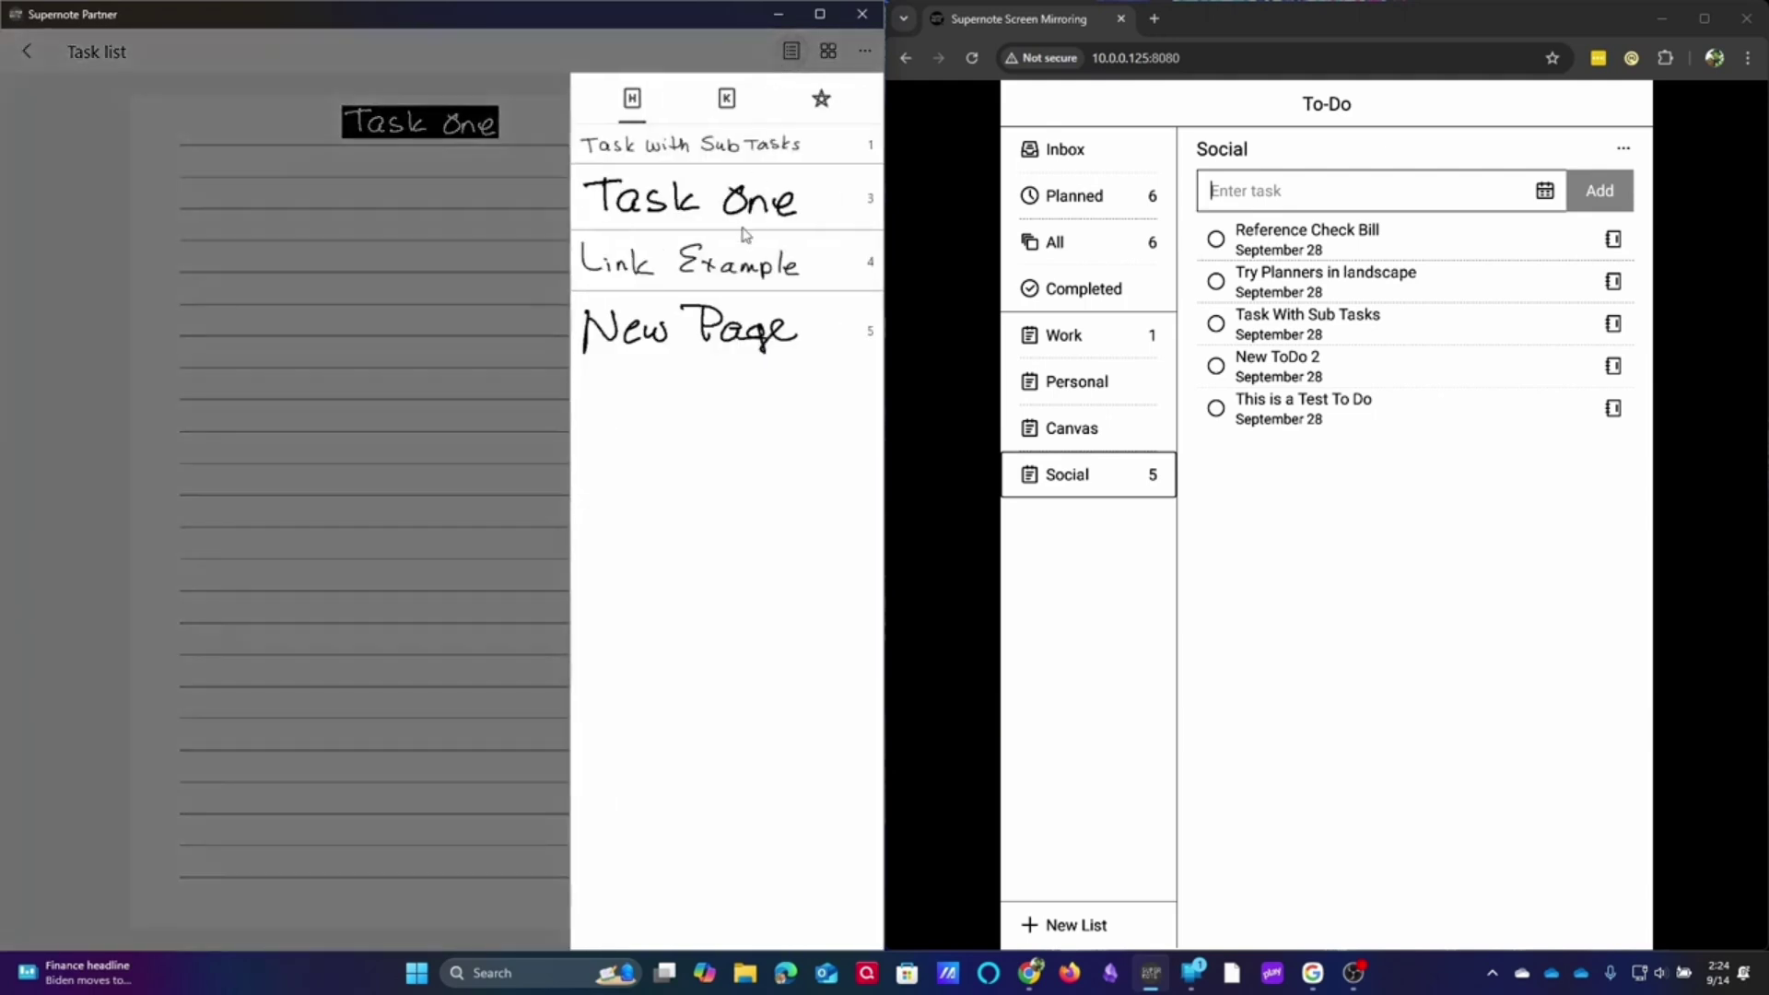
click(713, 201)
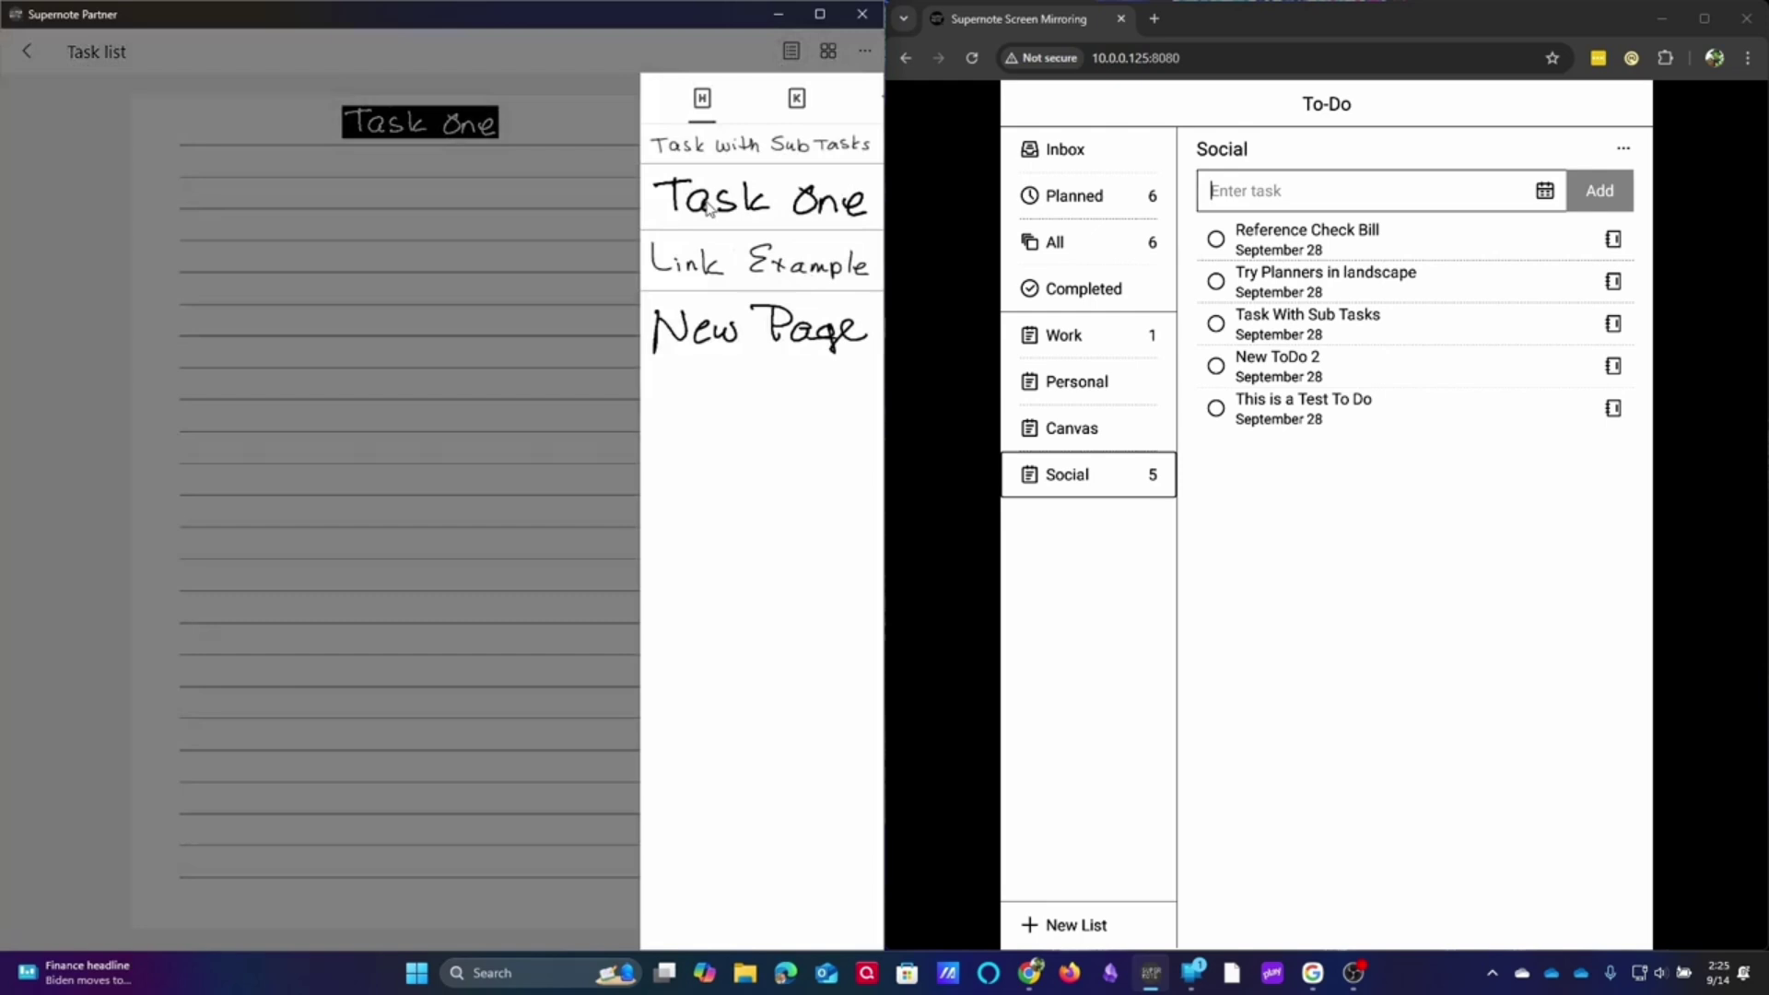
click(790, 51)
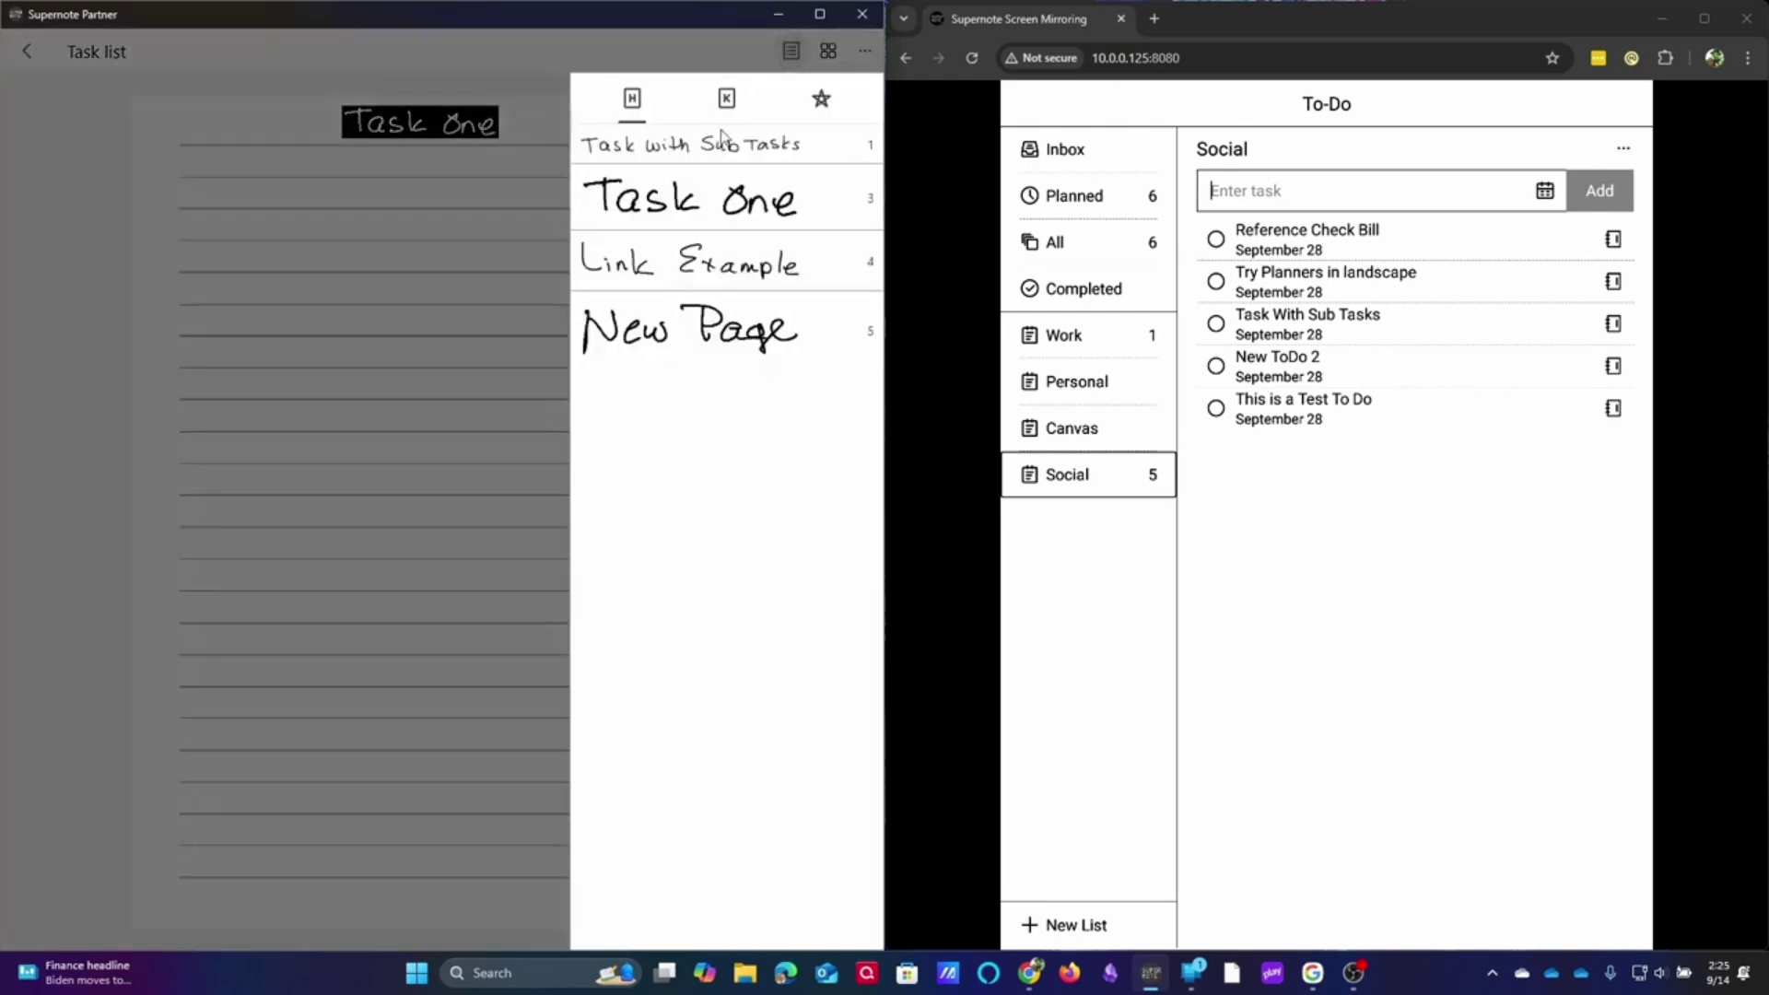
click(719, 143)
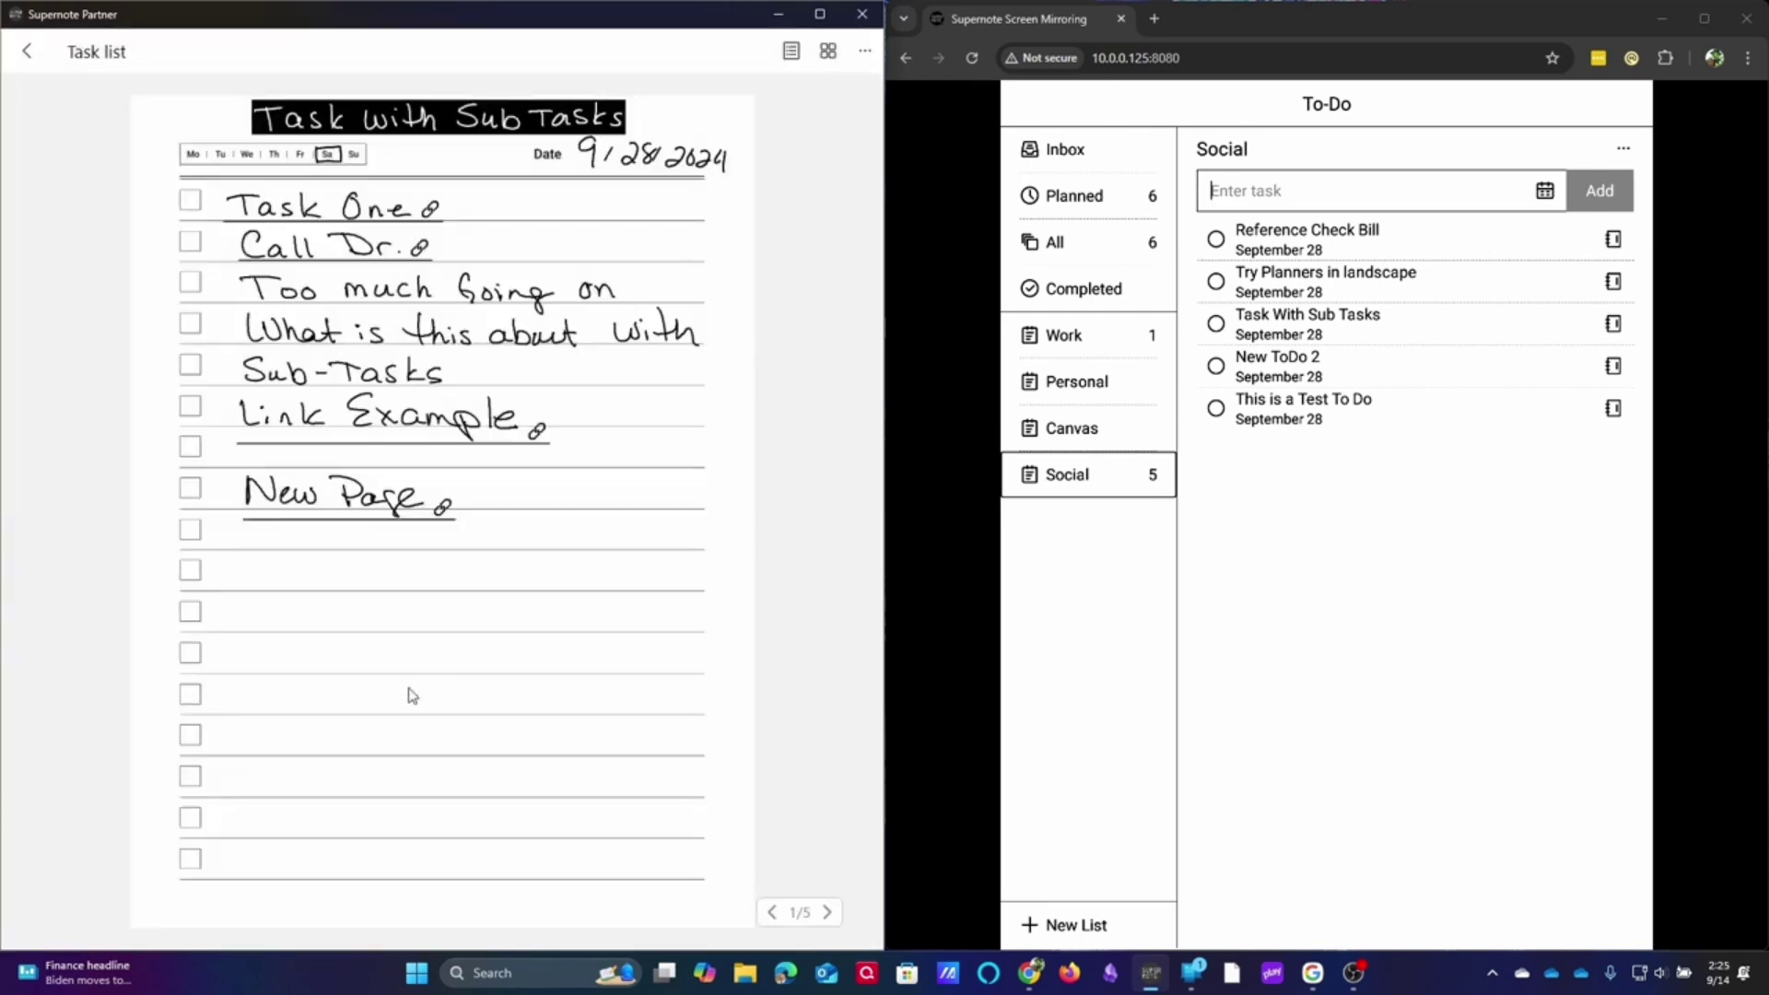
click(791, 50)
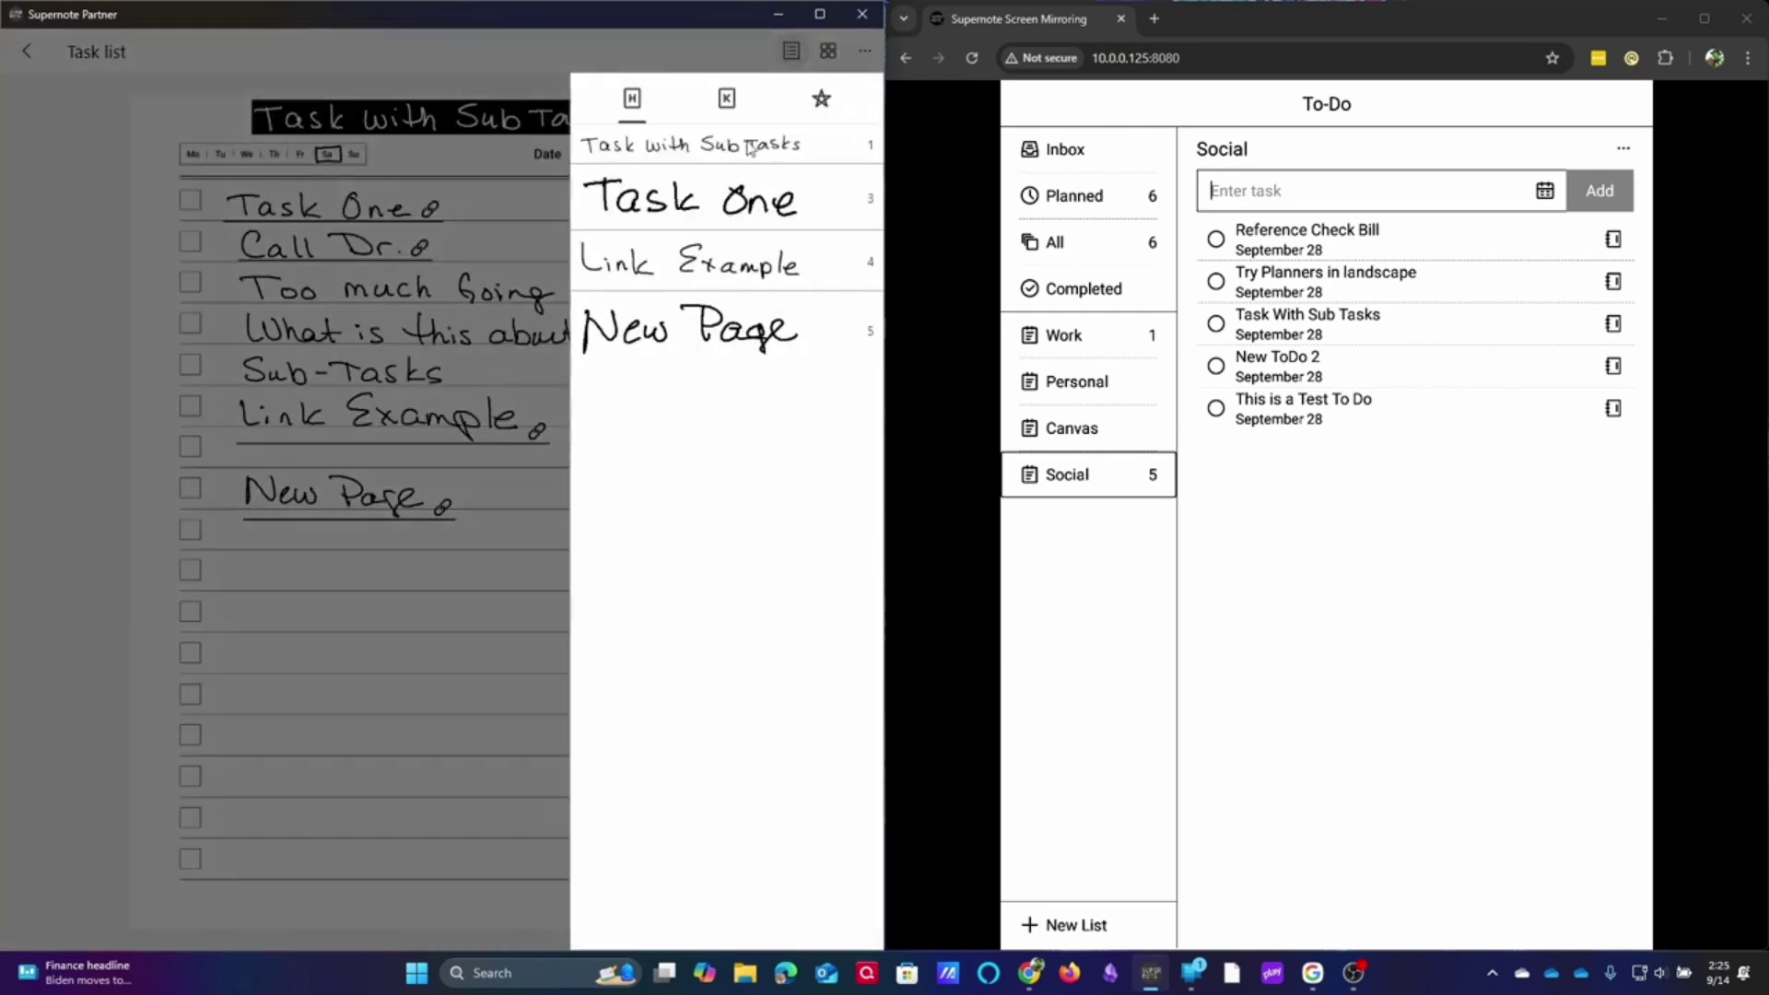
click(669, 341)
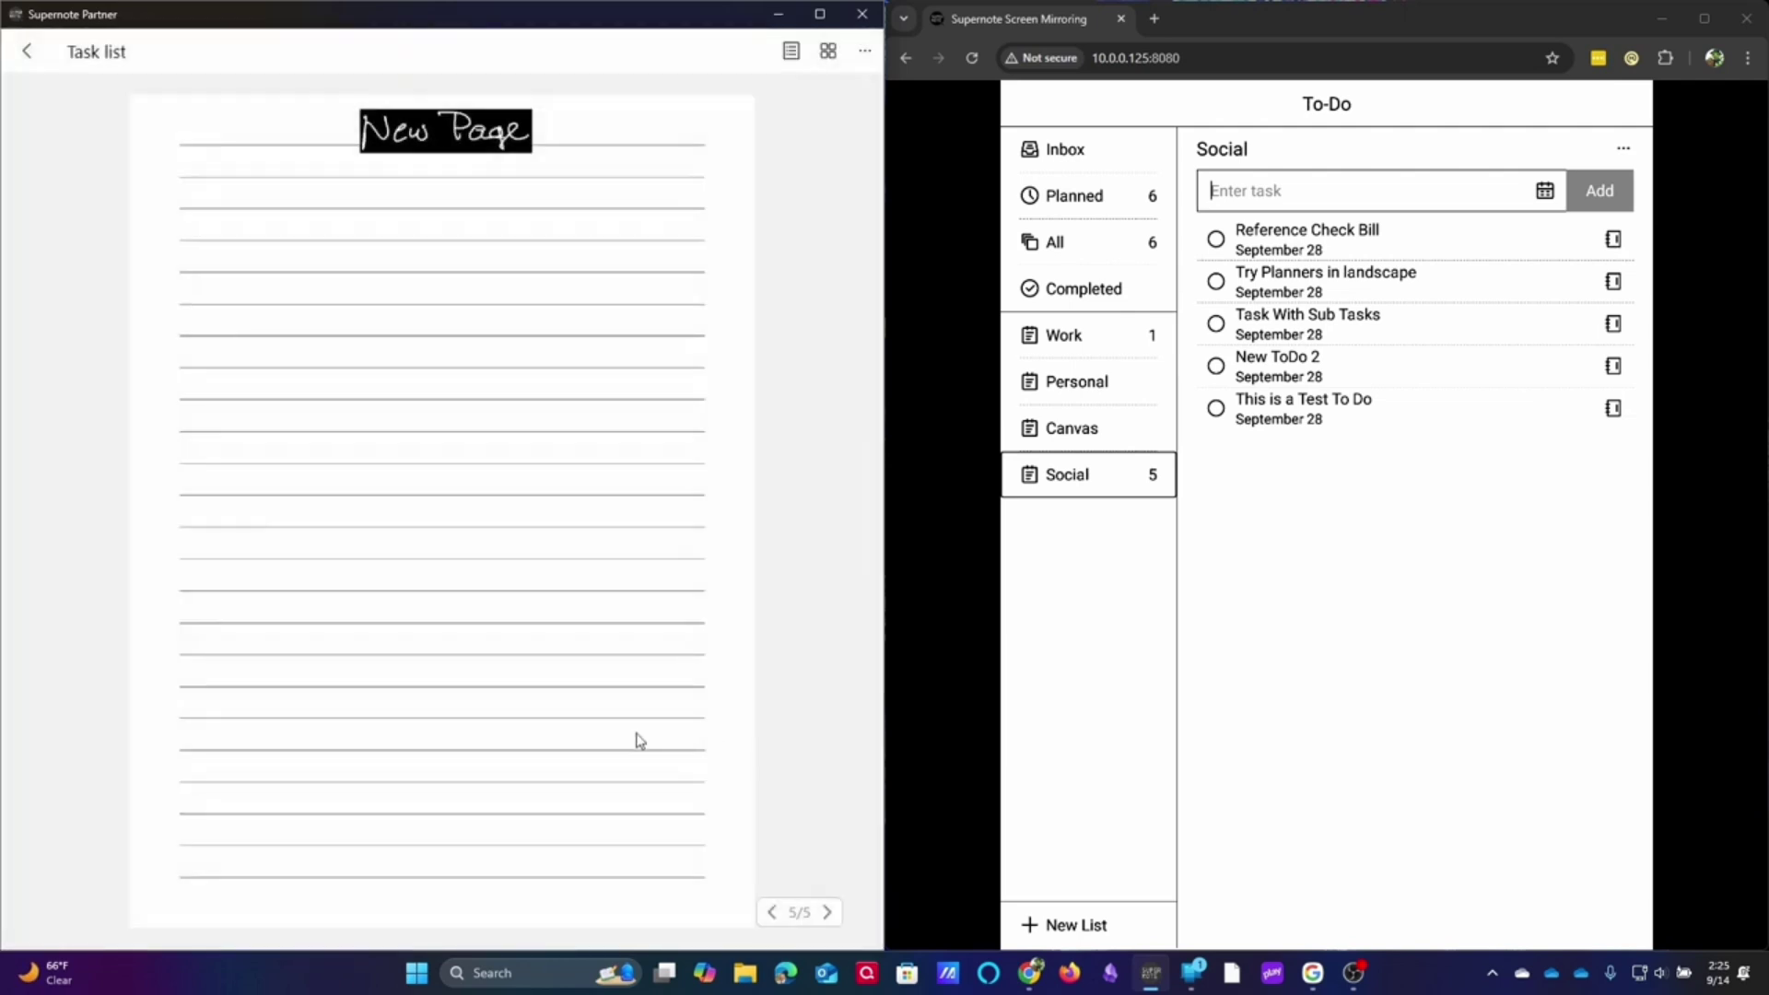
click(776, 61)
click(728, 159)
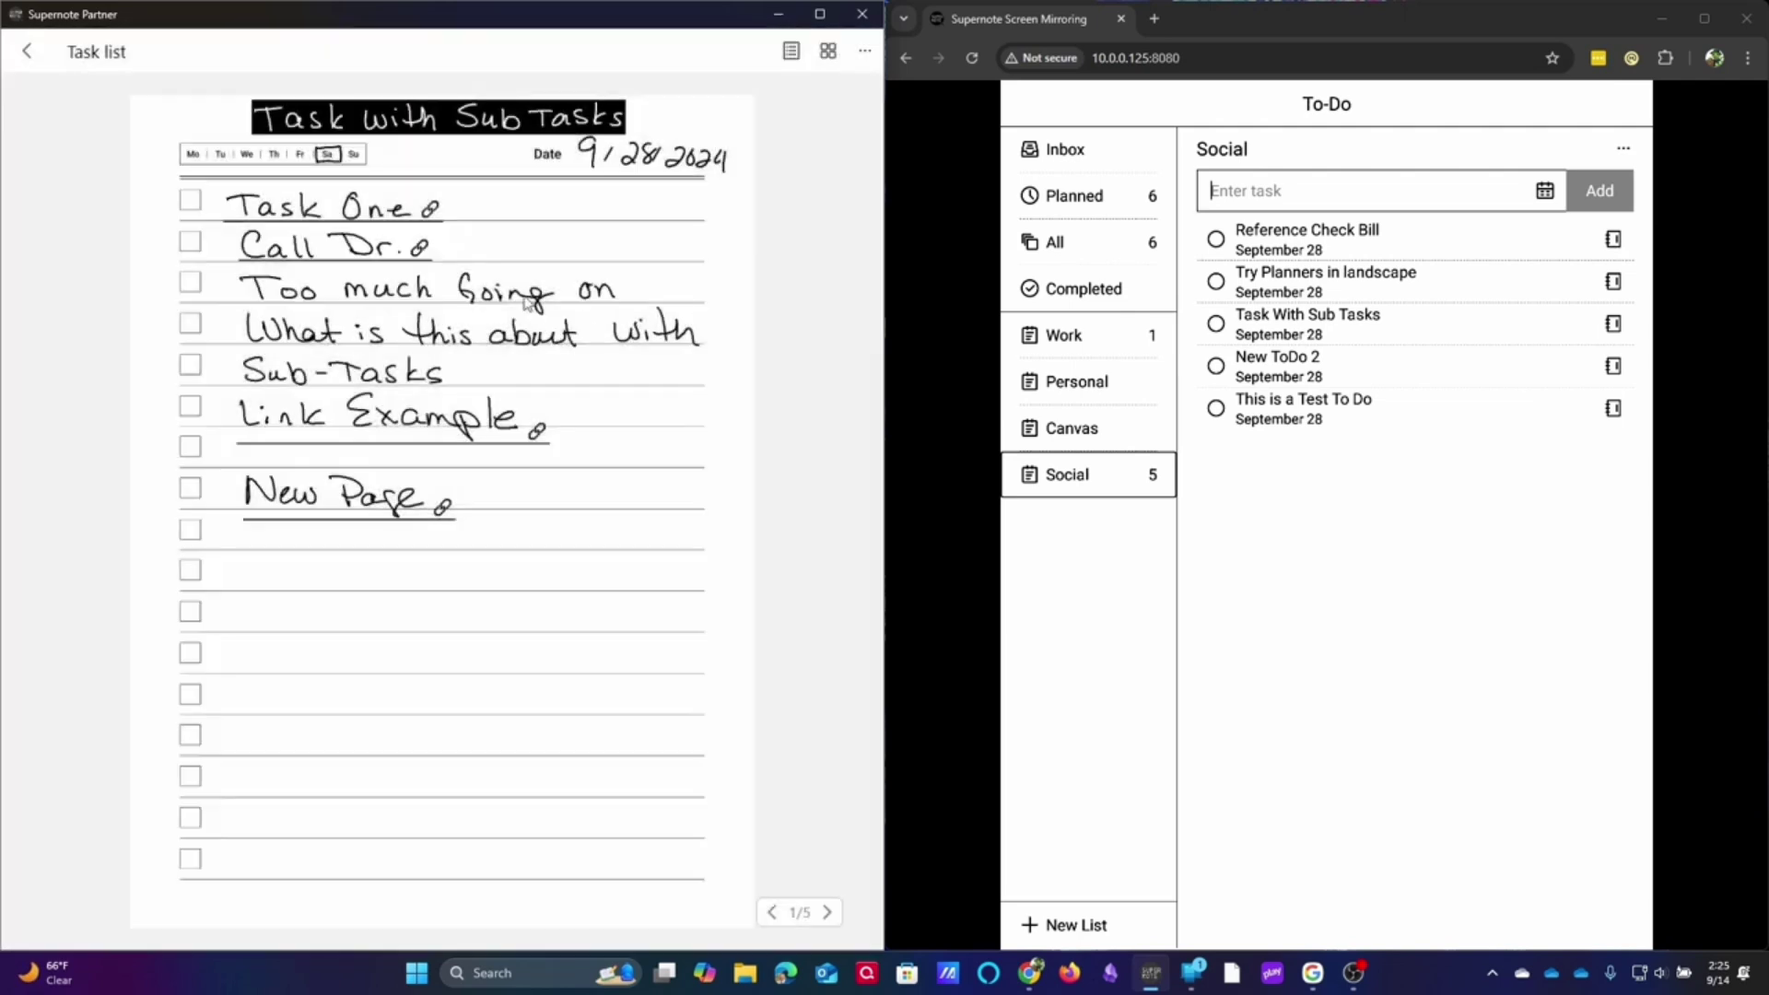
Step: Leave the Task list notebook and go back to the Social to-do list's five tasks
click(26, 55)
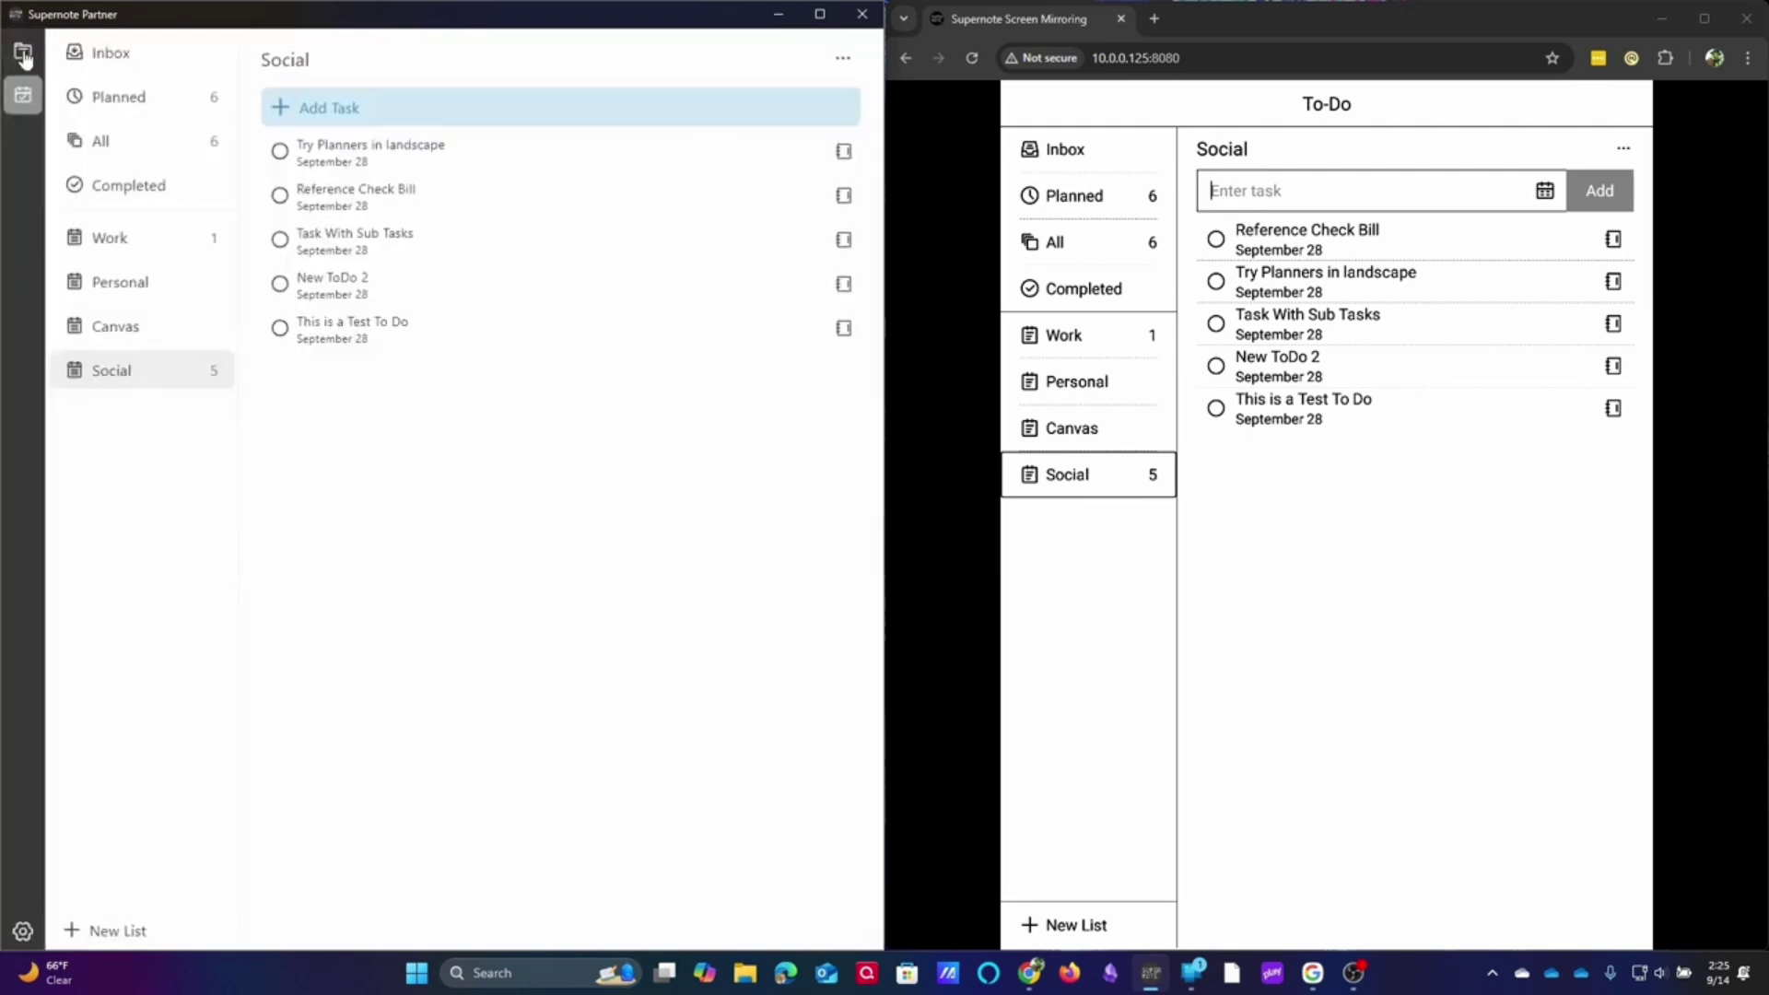